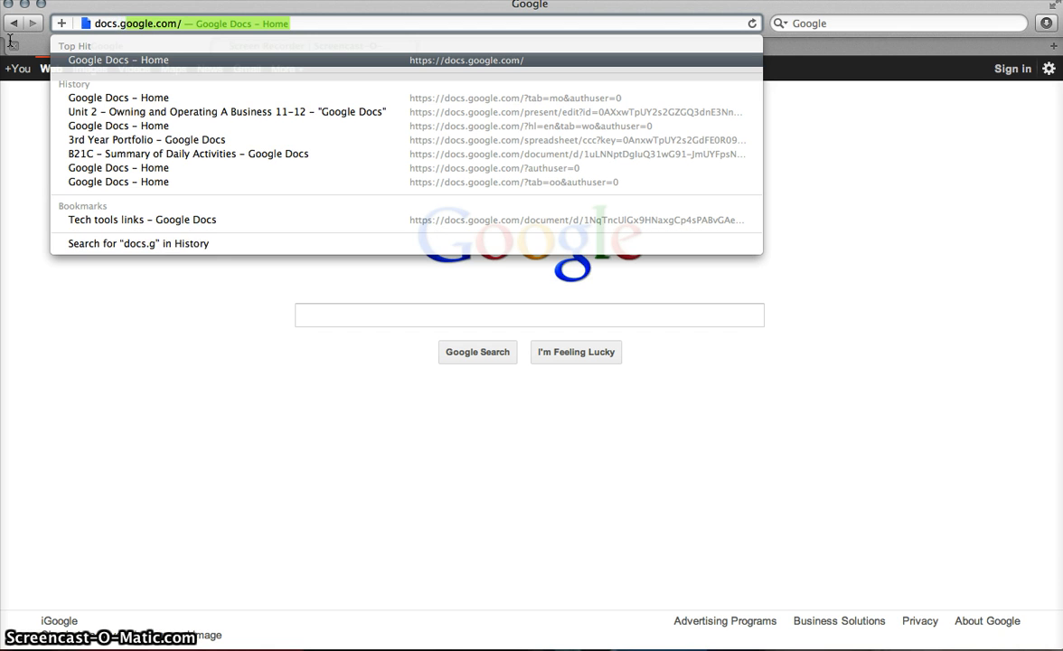
Step: Navigate Safari to docs.google.com
text(oogle.)
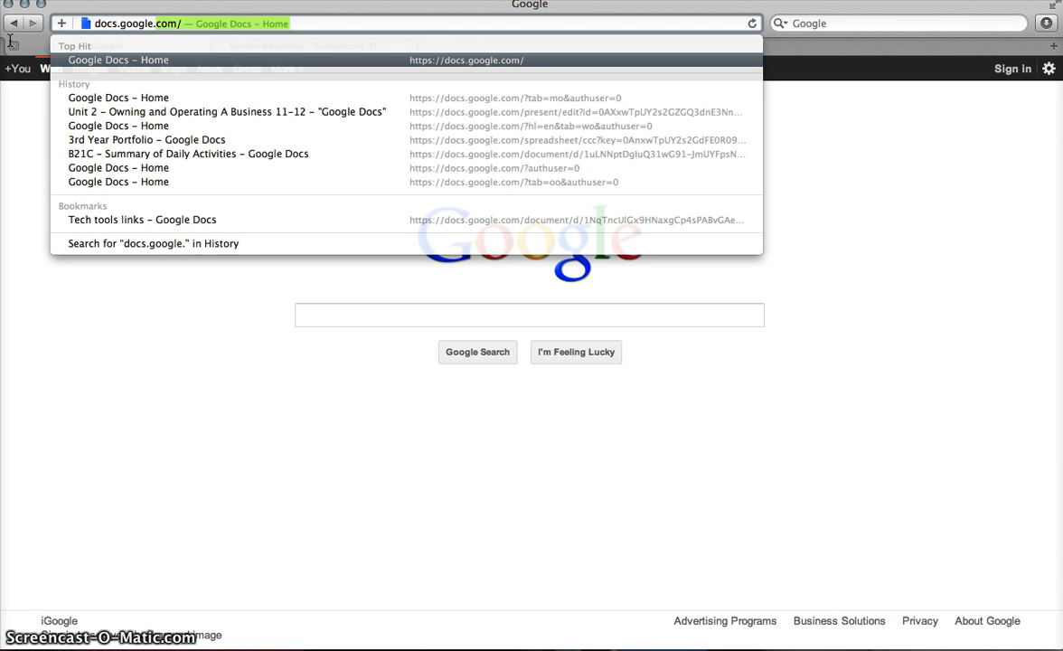
text(com)
key(Return)
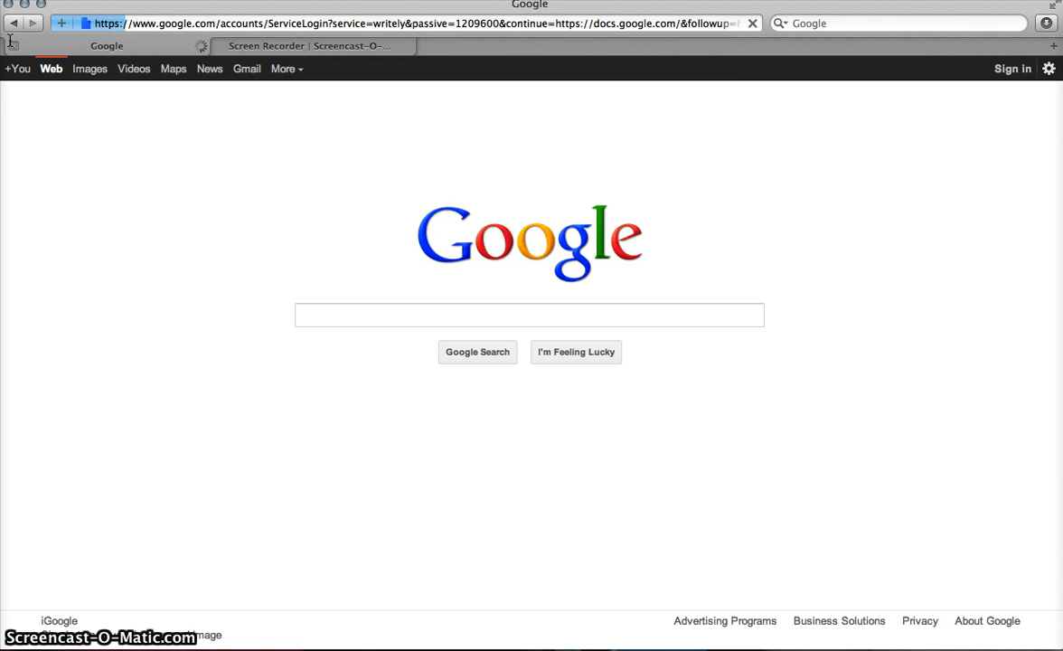
Step: Sign in to Google with the account e-mail and password
click(610, 193)
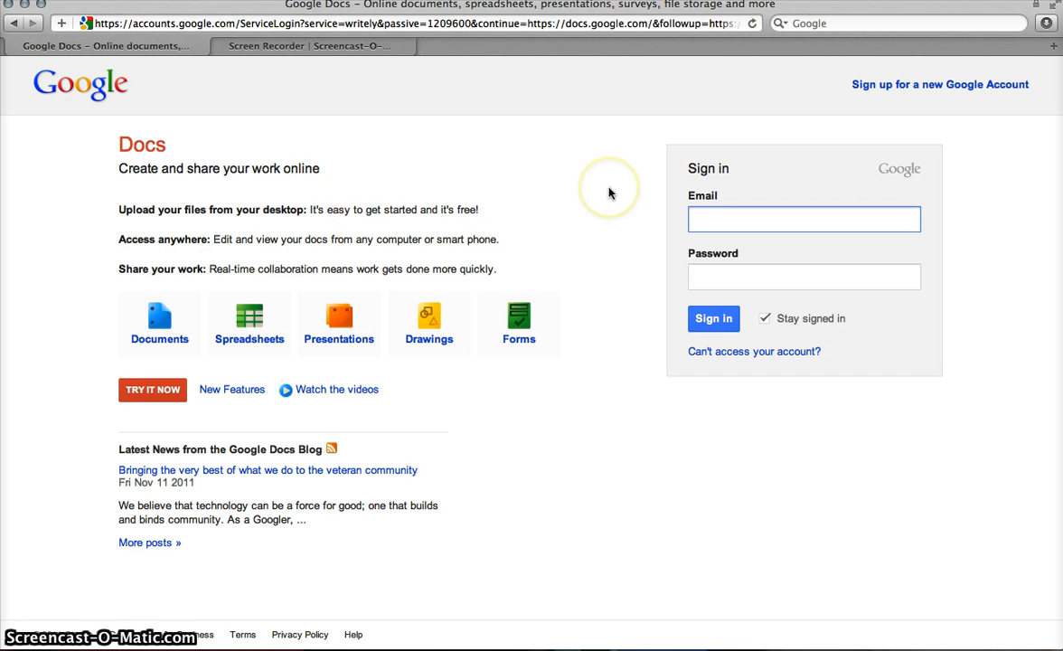
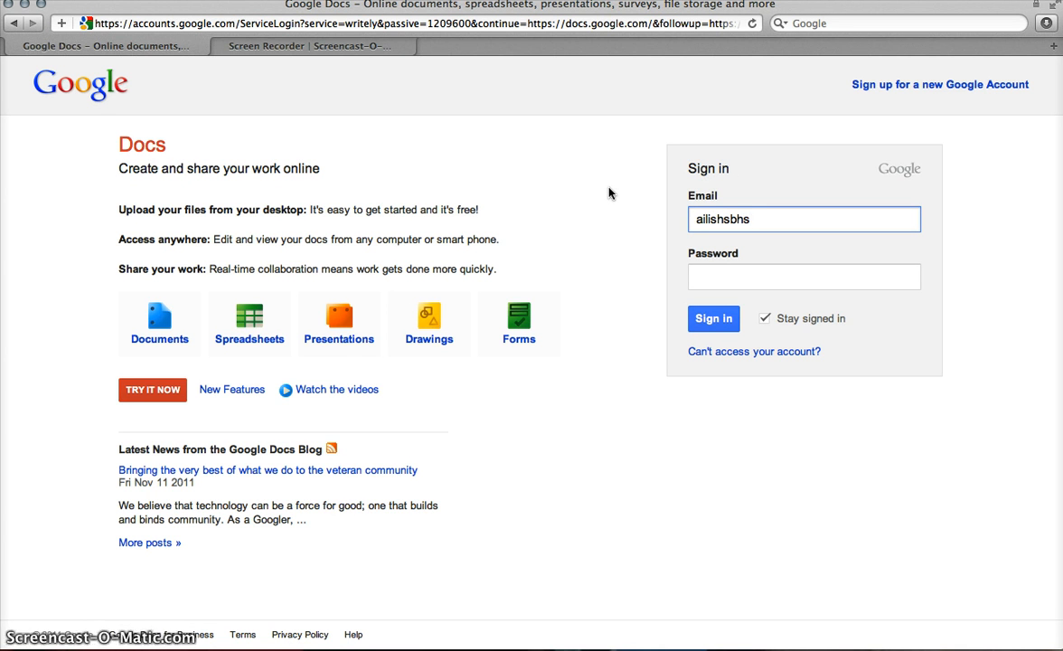
key(Tab)
text(•••••)
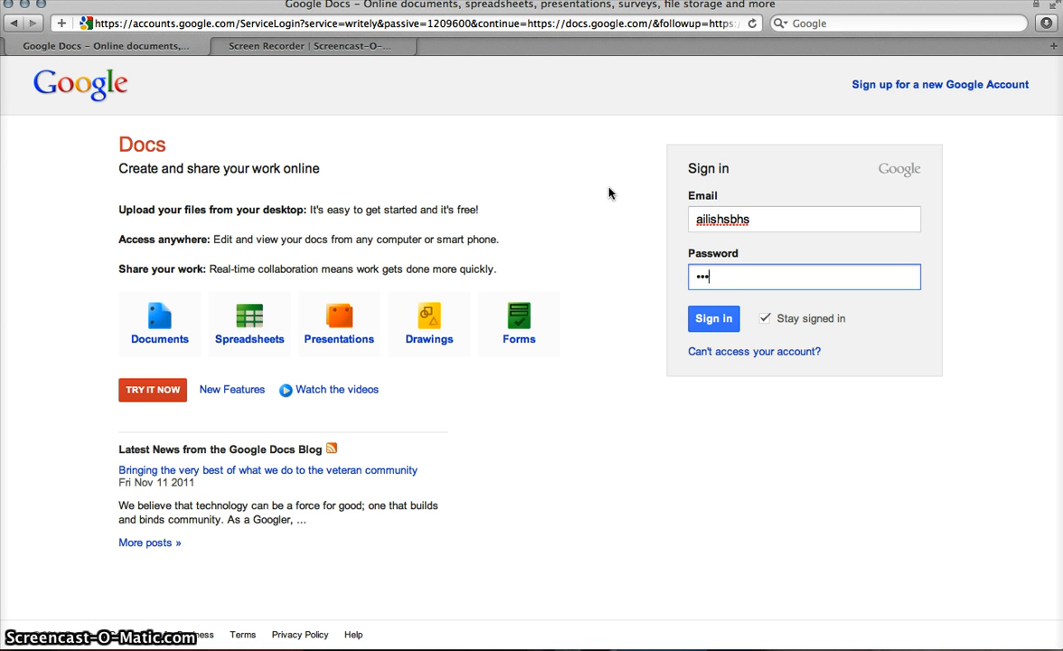
text(•••)
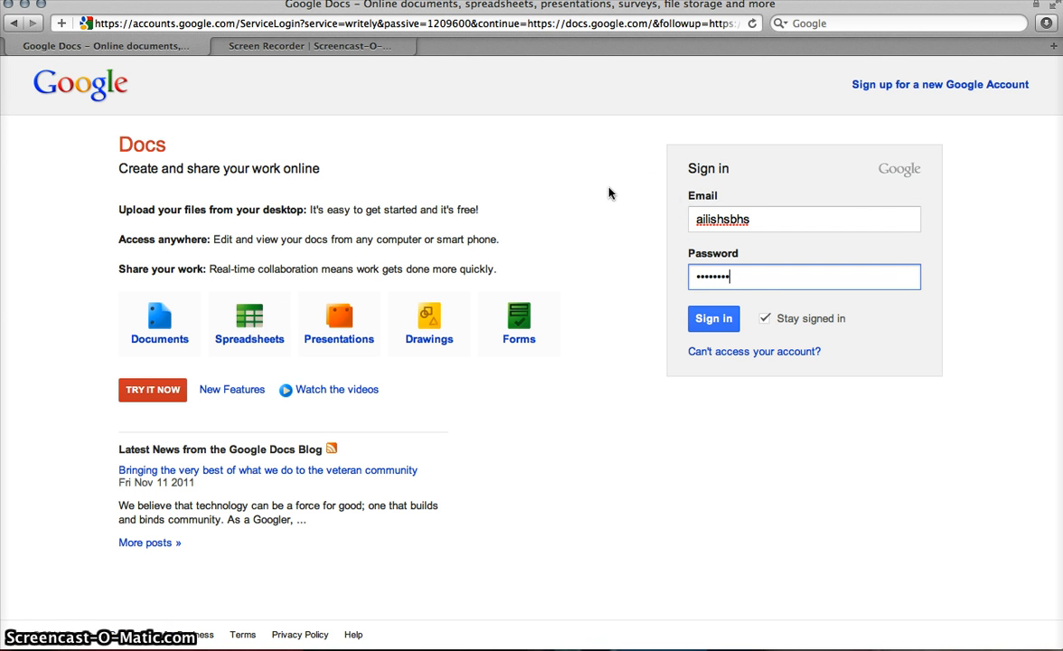
click(714, 320)
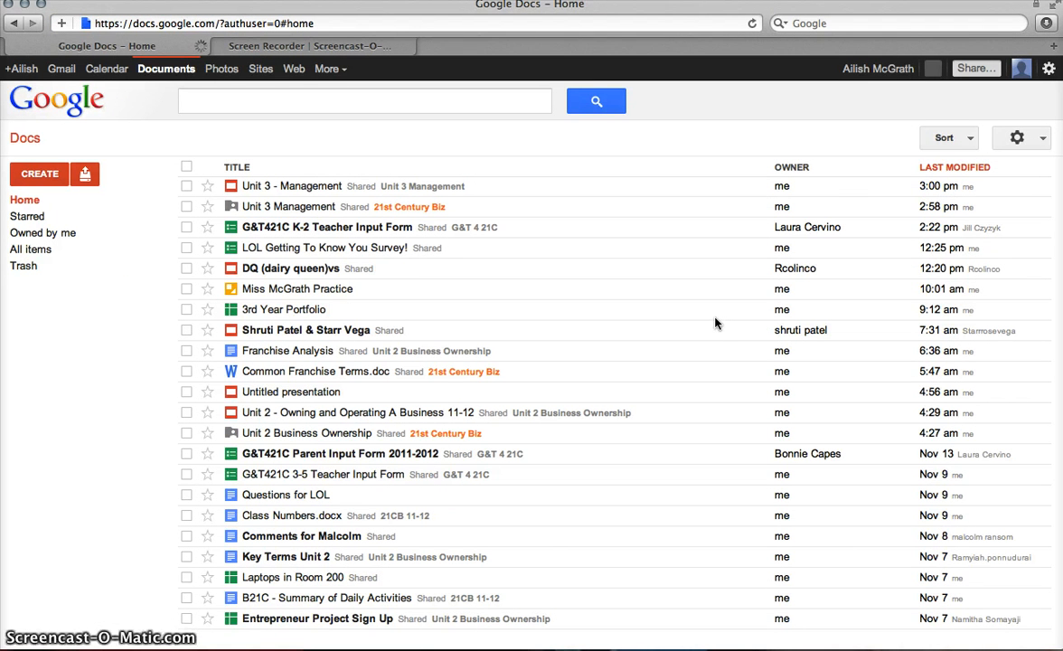
Step: Create a new blank Drawing from the Google Docs CREATE menu
click(671, 369)
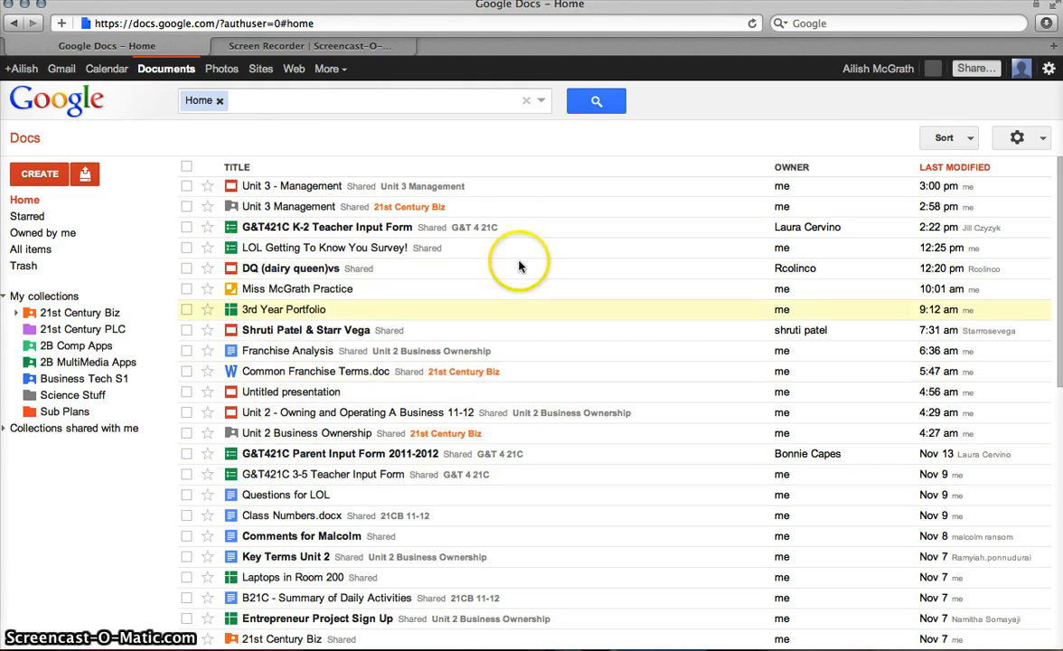
click(34, 174)
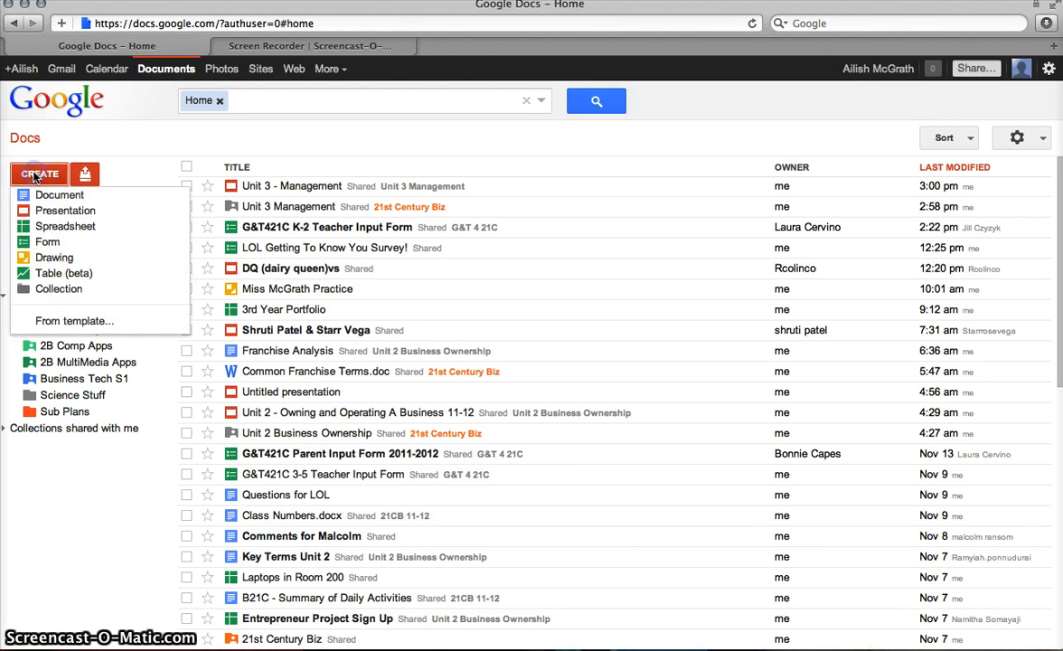
click(56, 258)
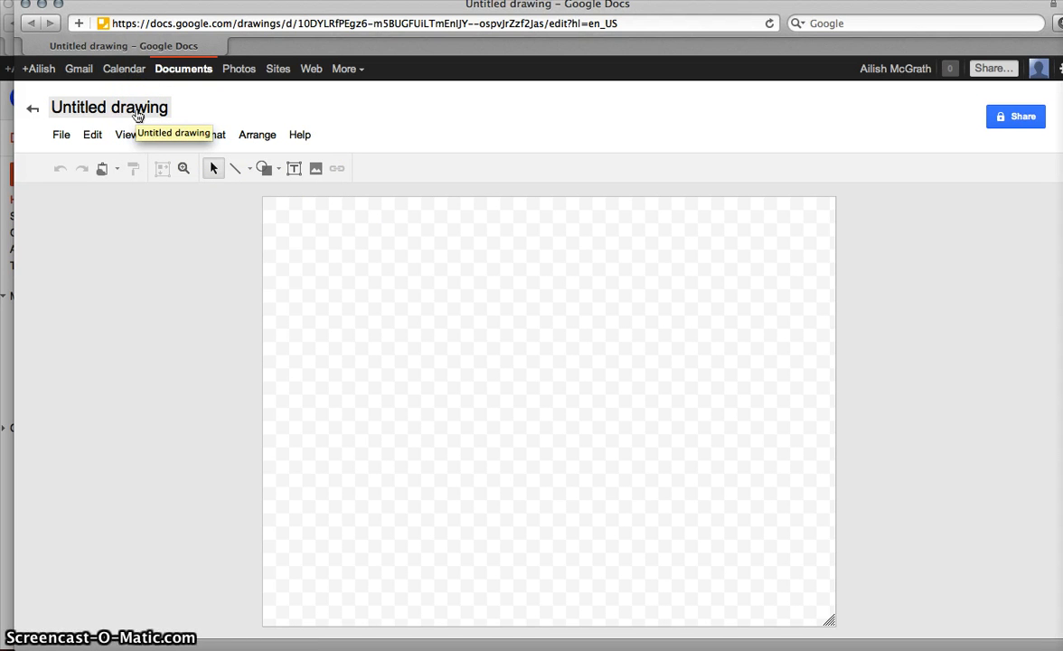
Step: Change the drawing title from 'Untitled drawing' to 'Sample'
click(138, 113)
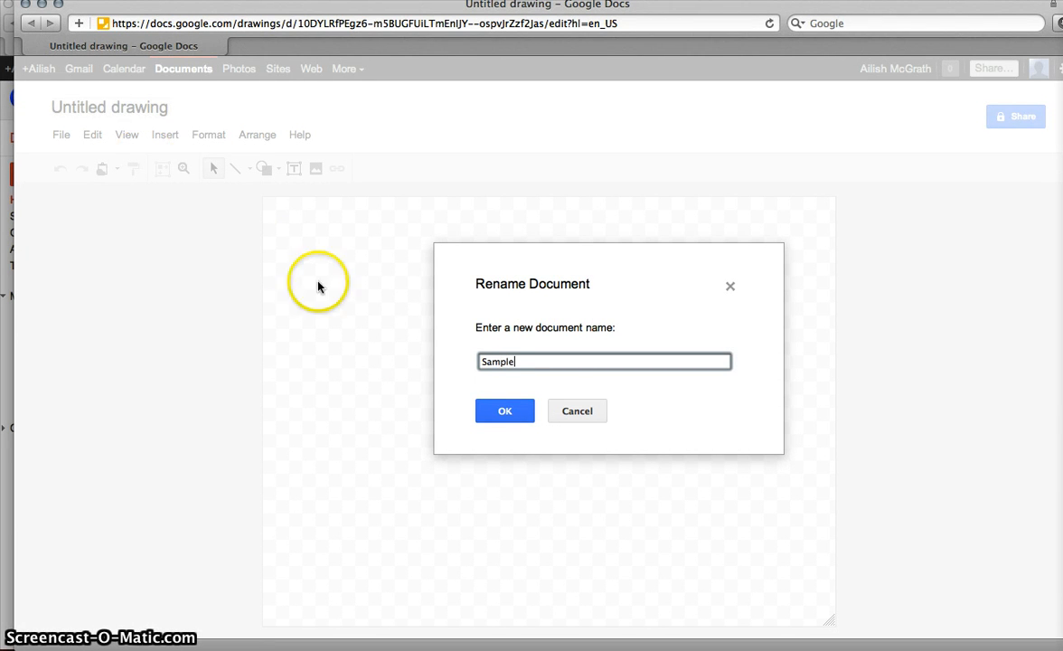
click(486, 411)
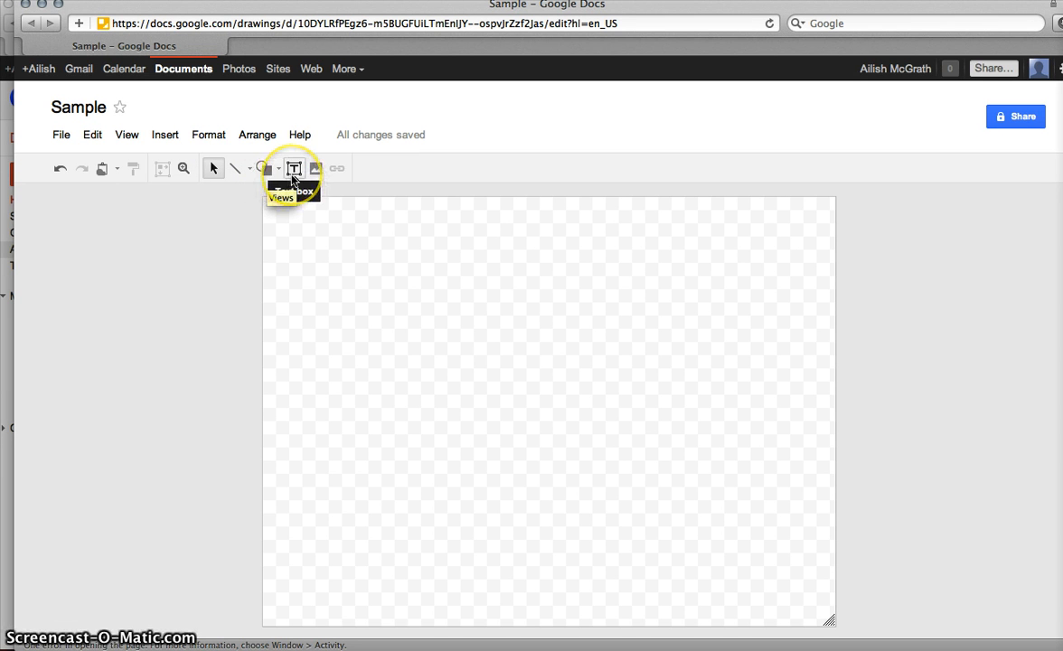
Step: Draw a sun shape at the top-left of the canvas and fill it yellow
click(269, 171)
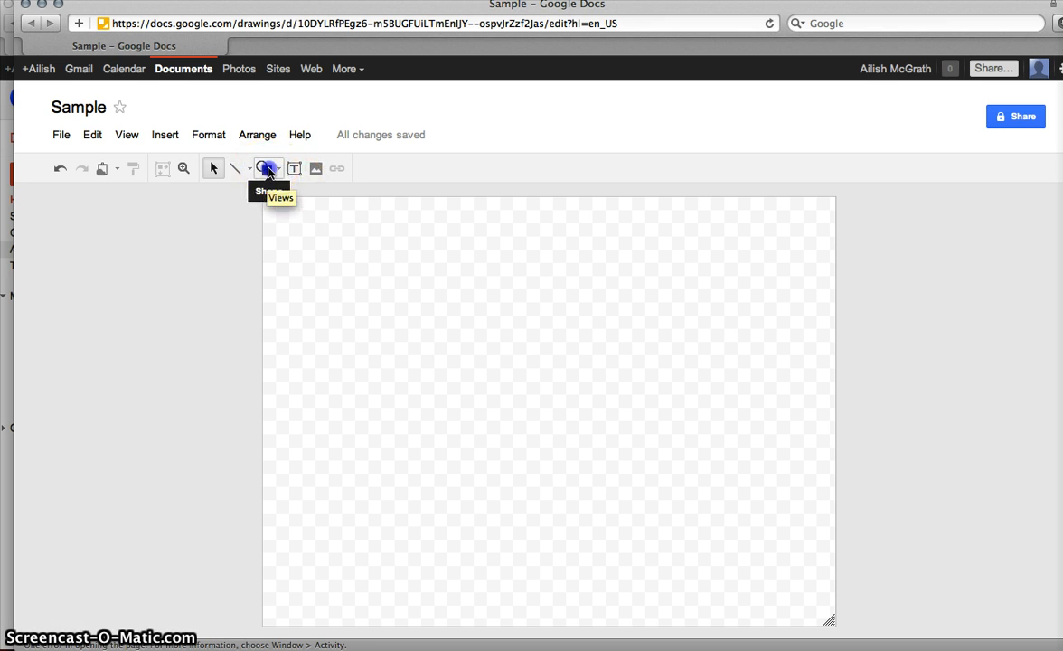
mouse_move(336, 194)
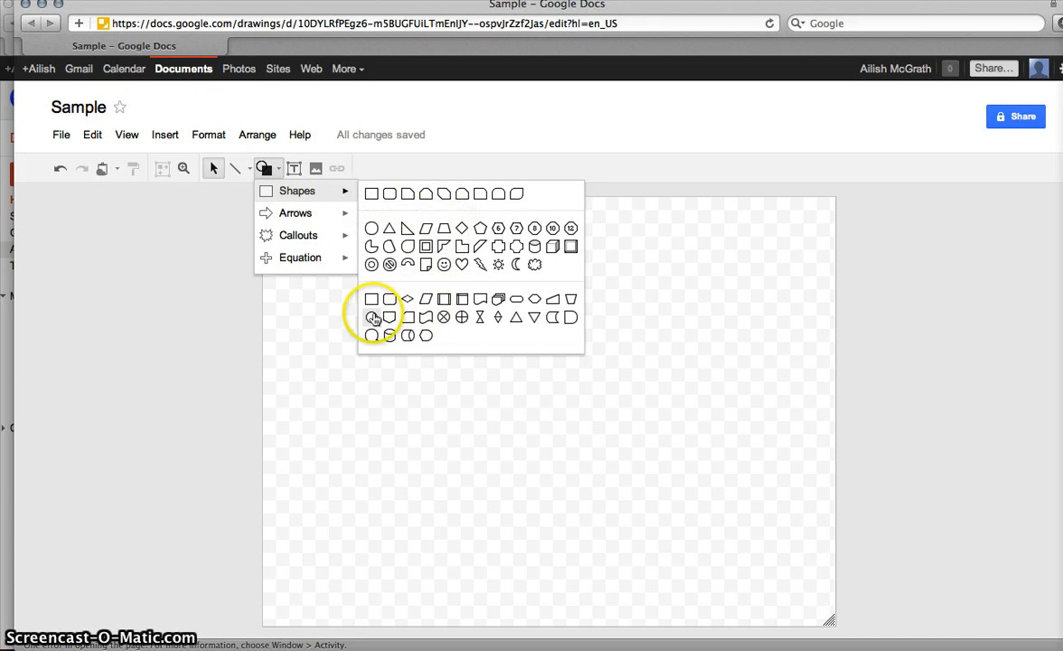
click(499, 263)
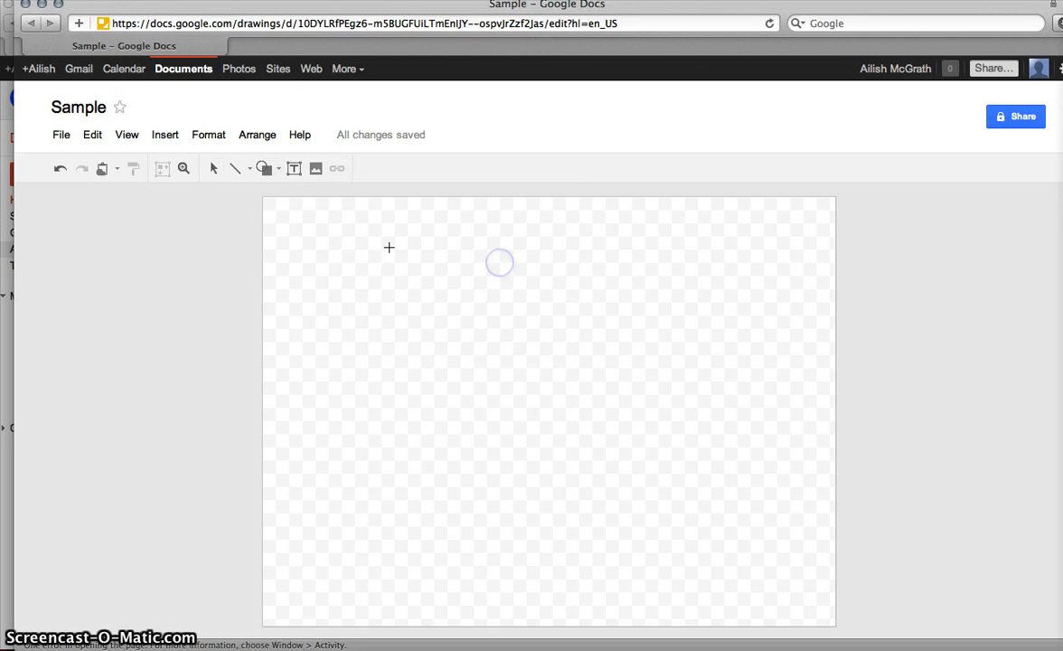
drag(300, 229, 374, 278)
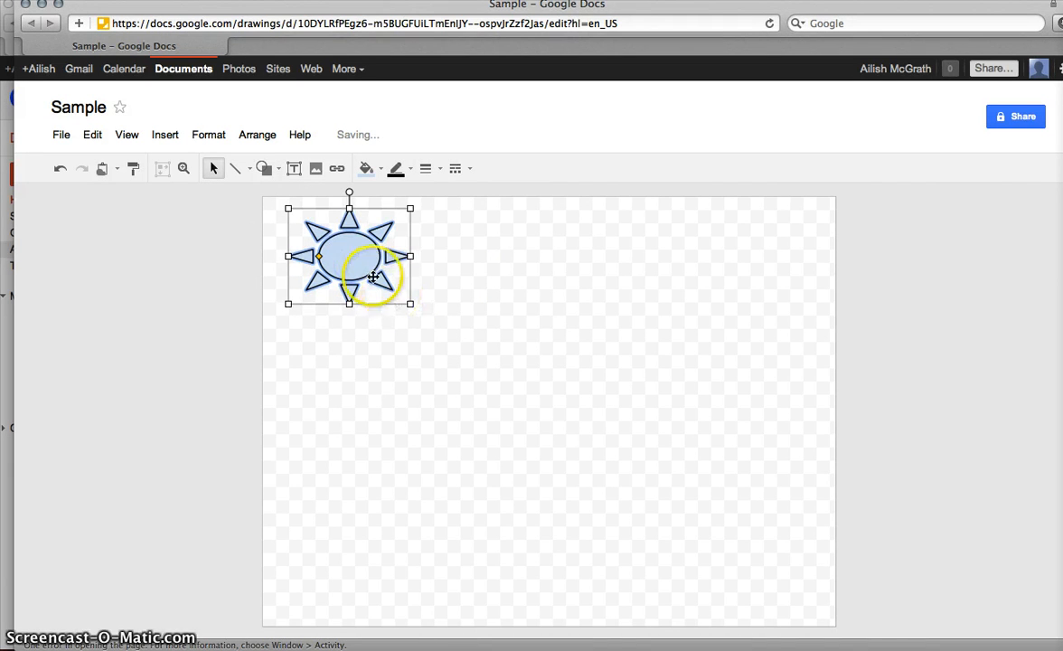
click(367, 169)
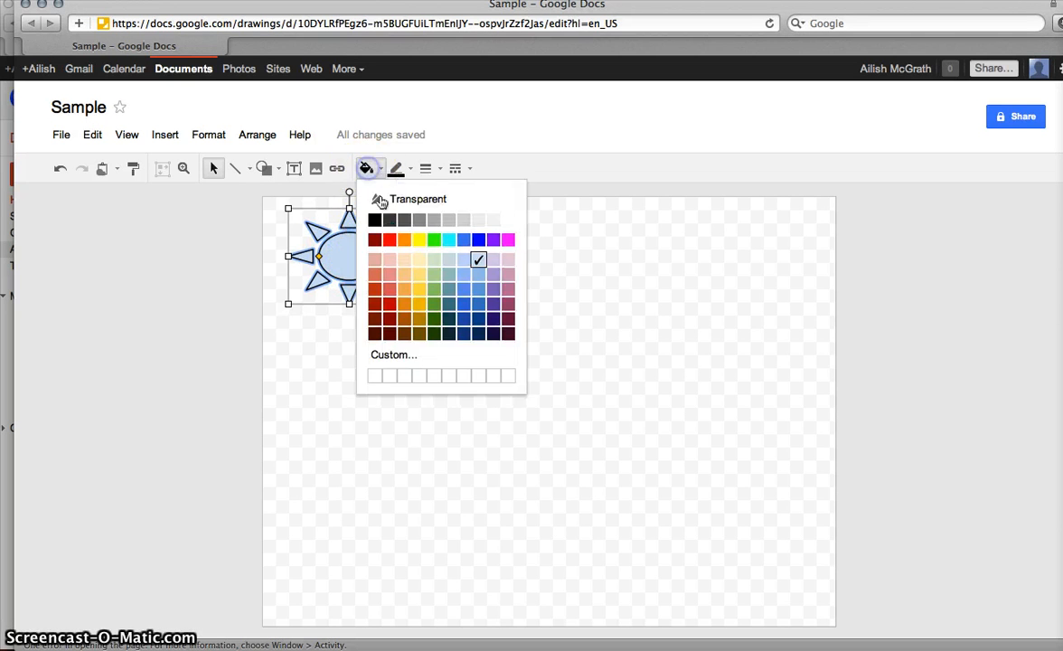
click(419, 240)
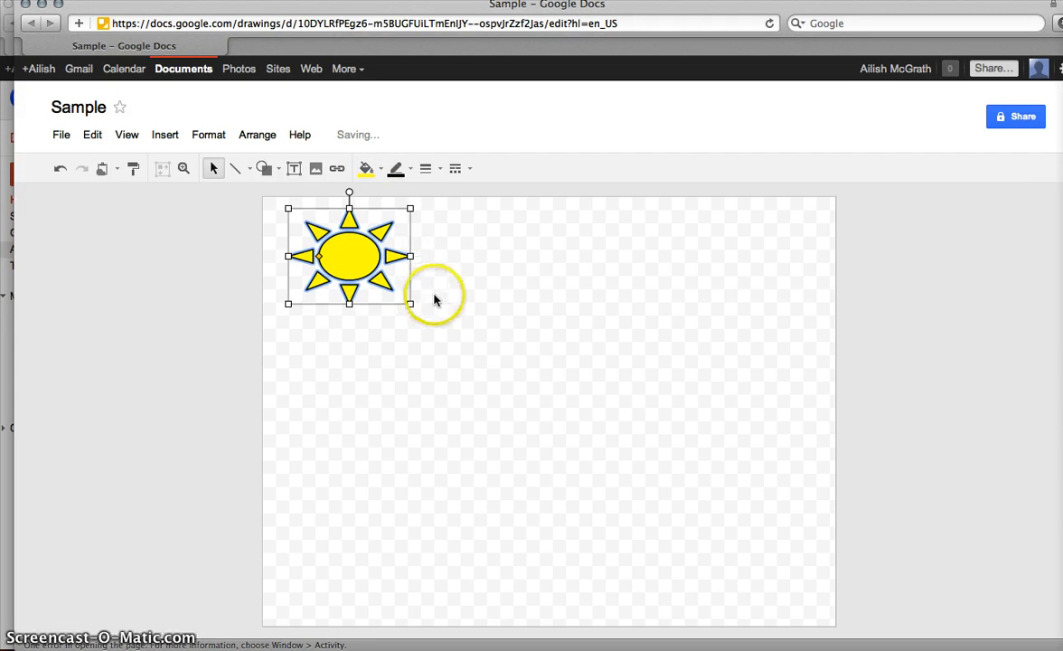
click(443, 321)
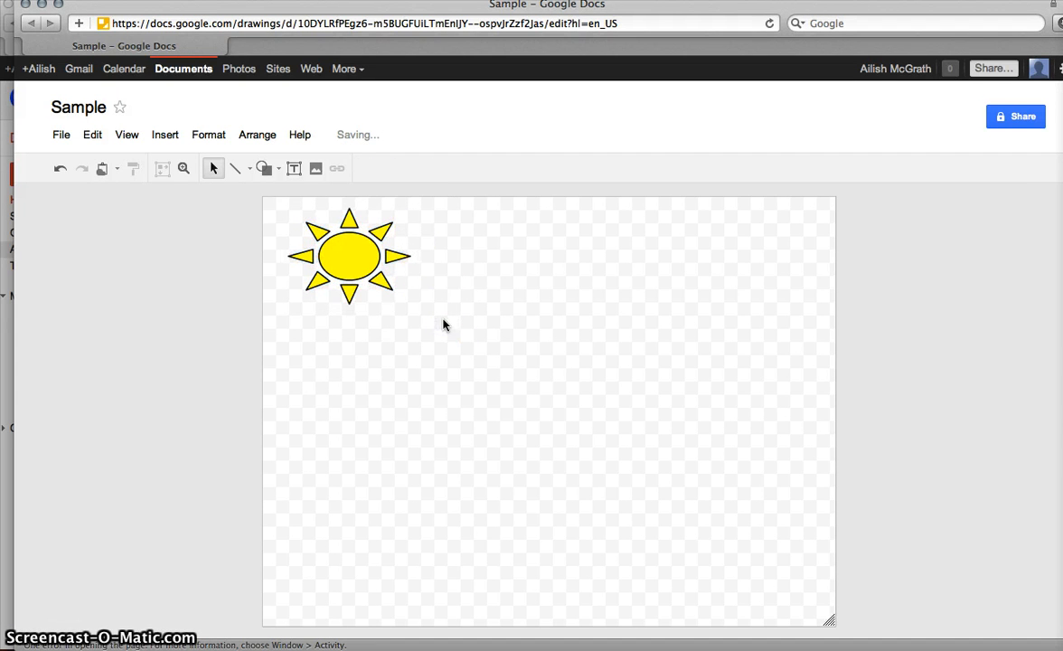
click(333, 372)
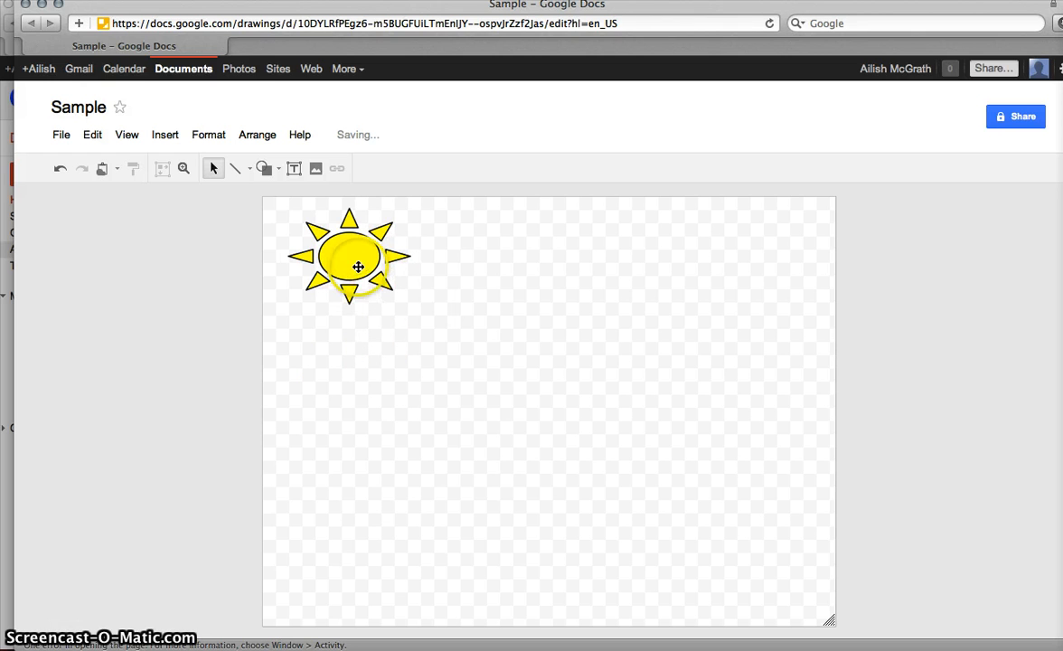
Step: Add a text box reading 'Sunshine Day!' to the right of the sun
click(295, 169)
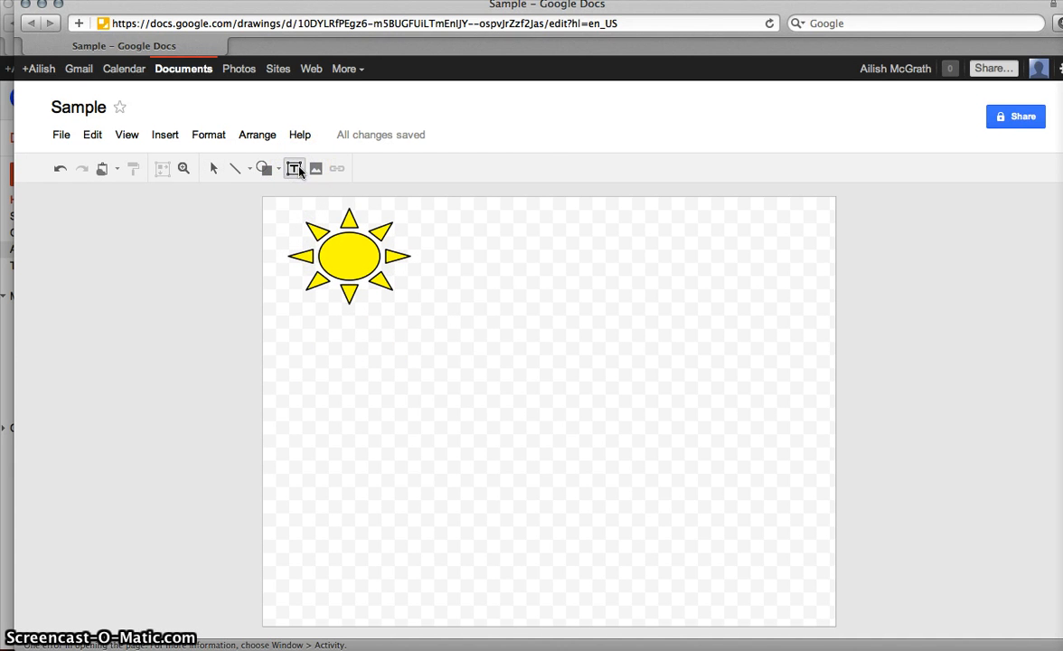
drag(519, 256, 796, 354)
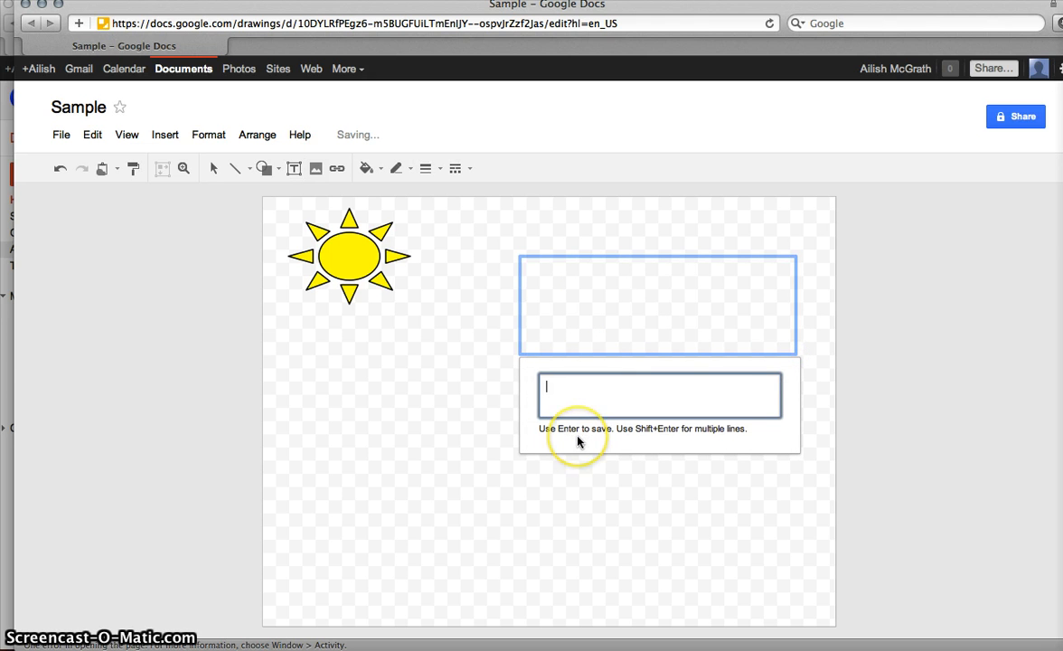
text(Suns)
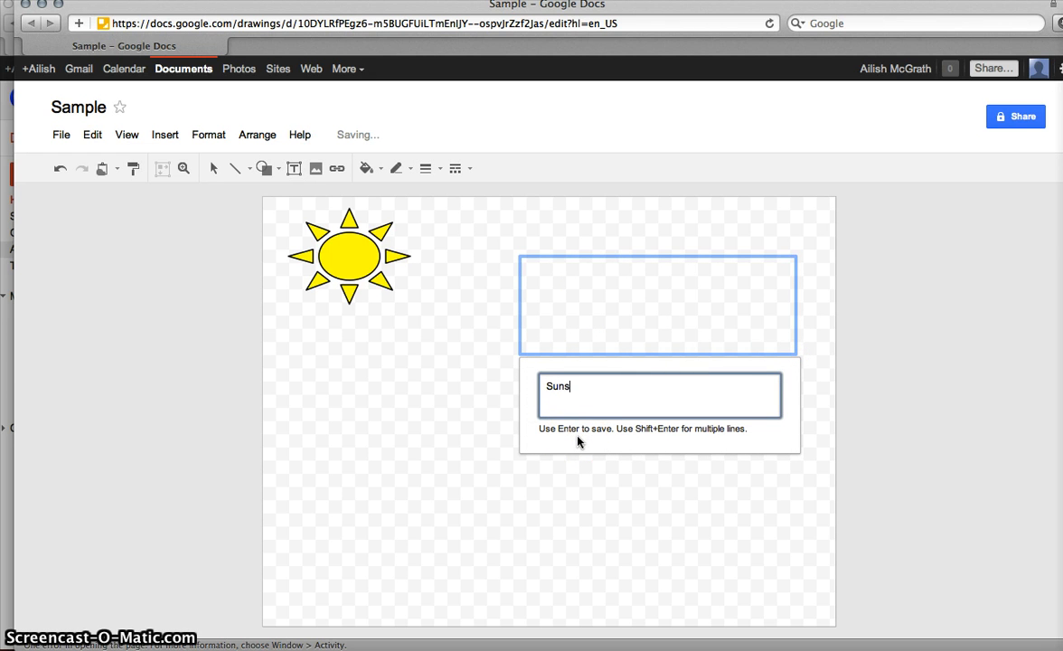
text(hine Day!)
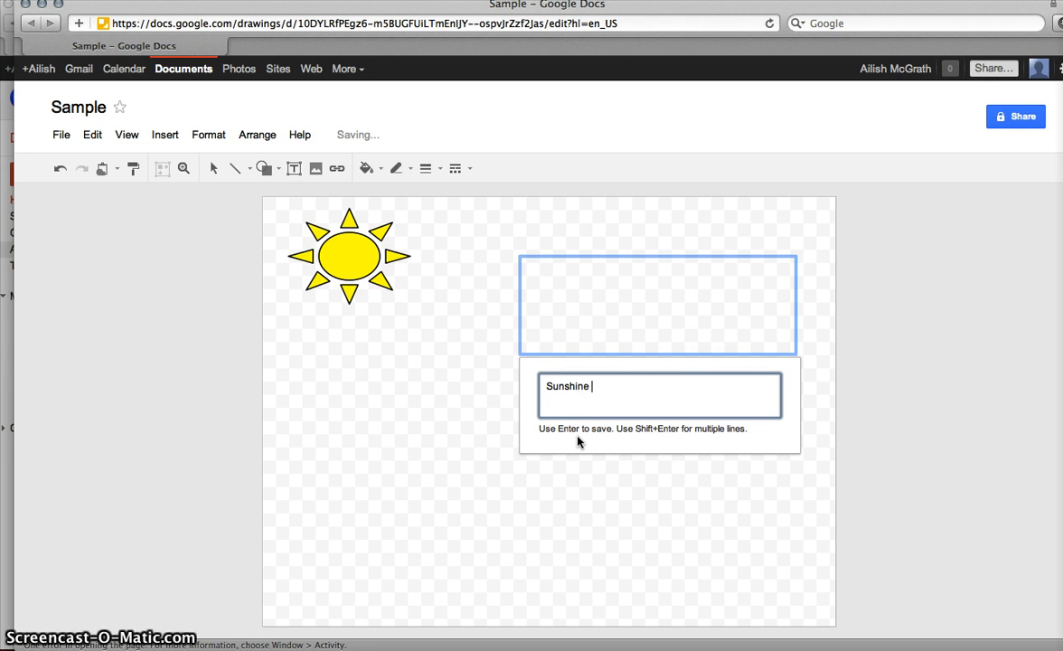
click(522, 455)
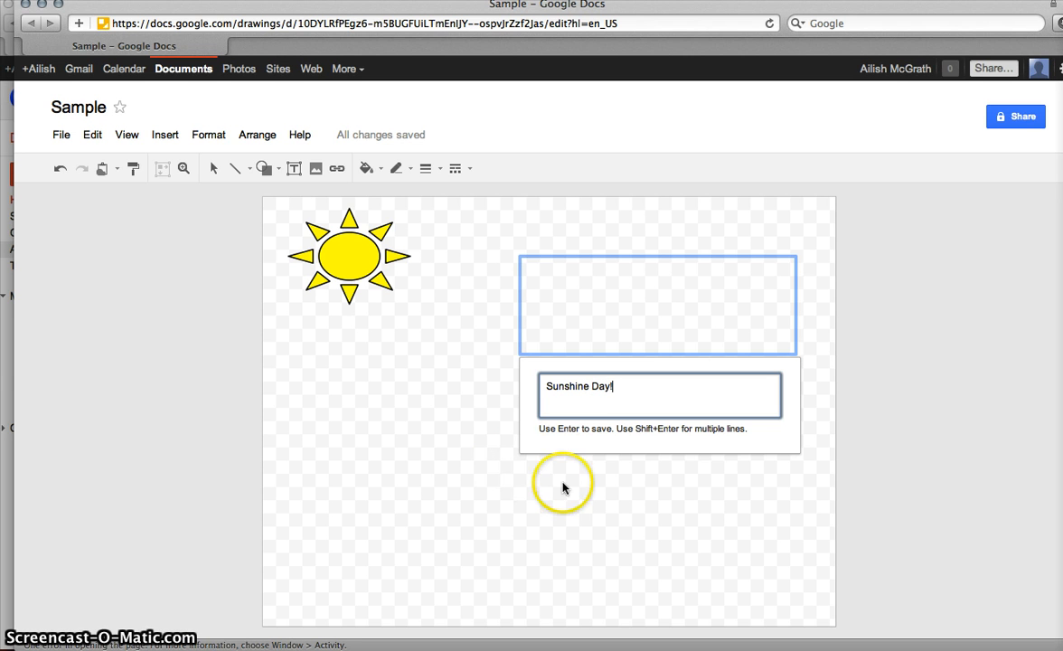
key(Return)
click(643, 487)
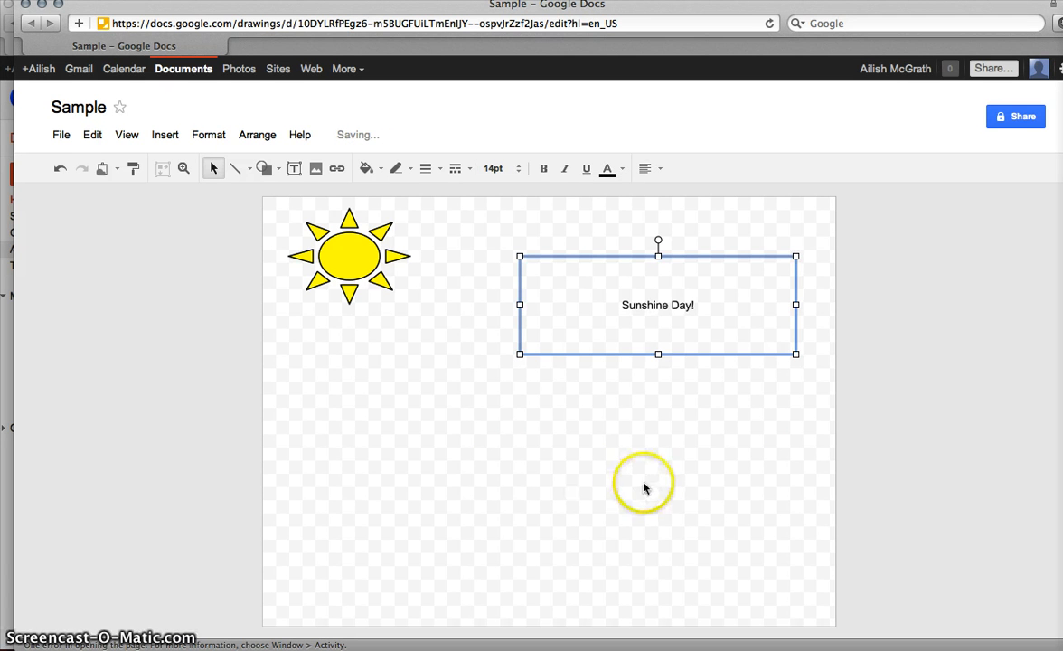
double_click(639, 306)
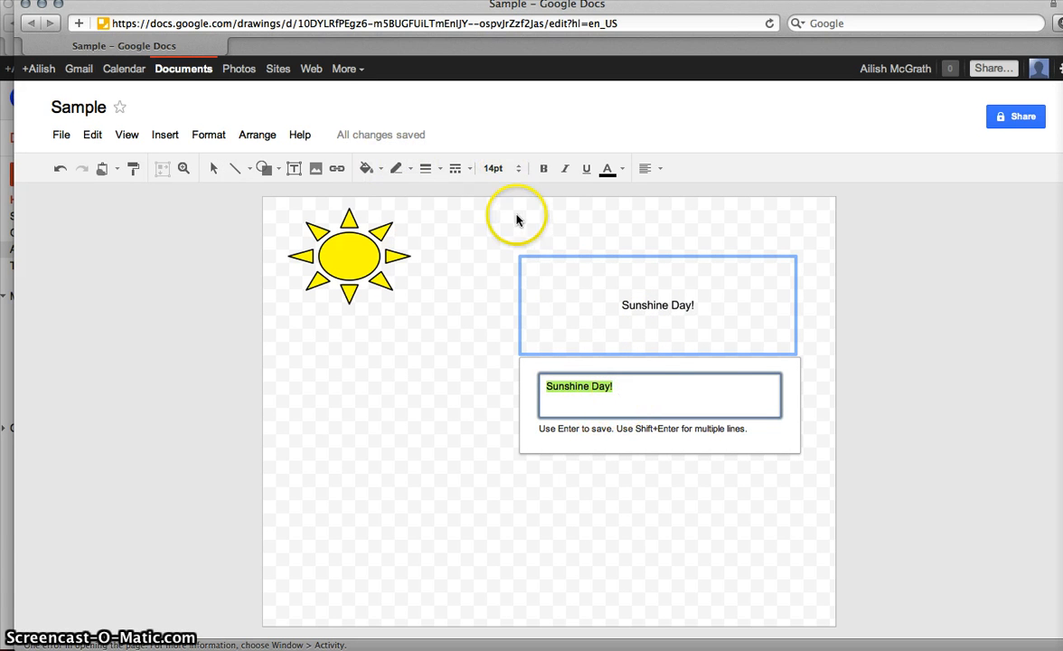
click(522, 169)
Step: Format the 'Sunshine Day!' text as 24pt bold italic
click(518, 169)
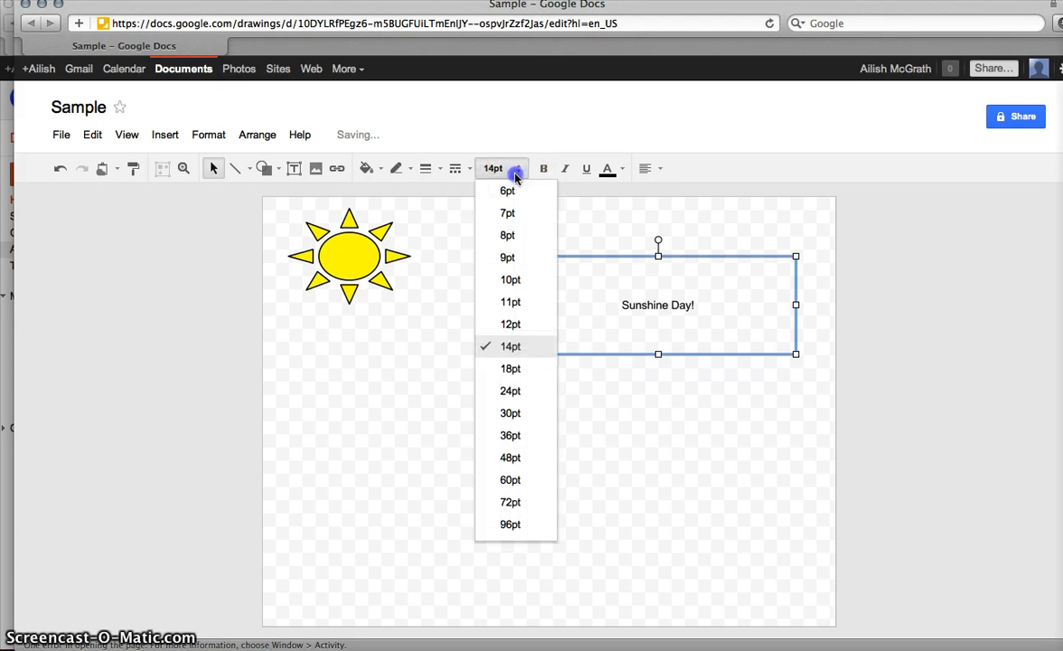
click(506, 390)
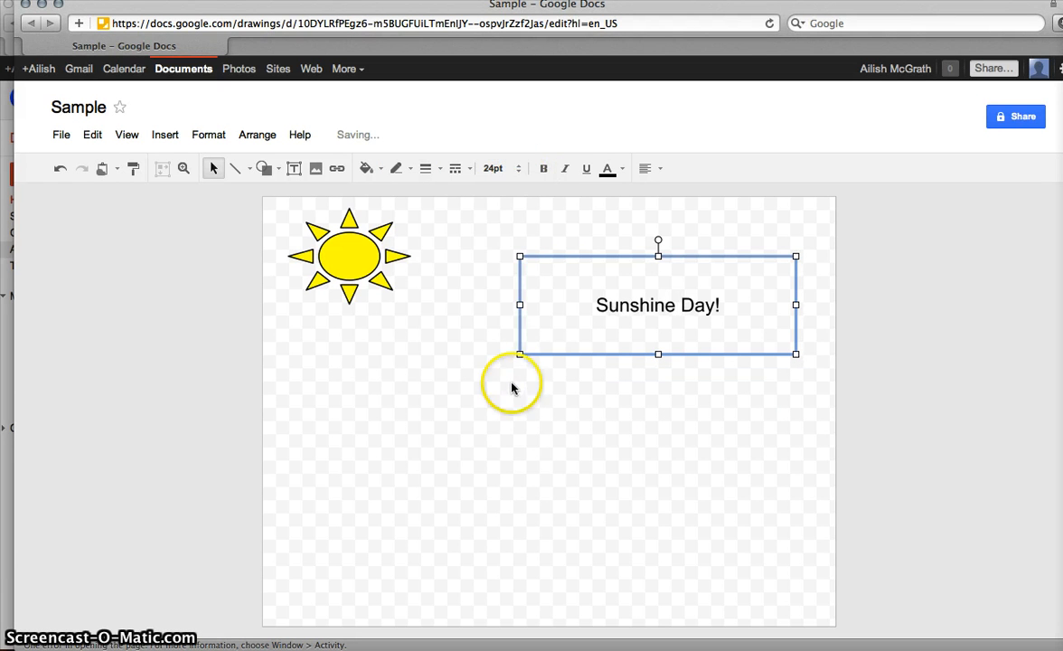
click(544, 169)
click(565, 169)
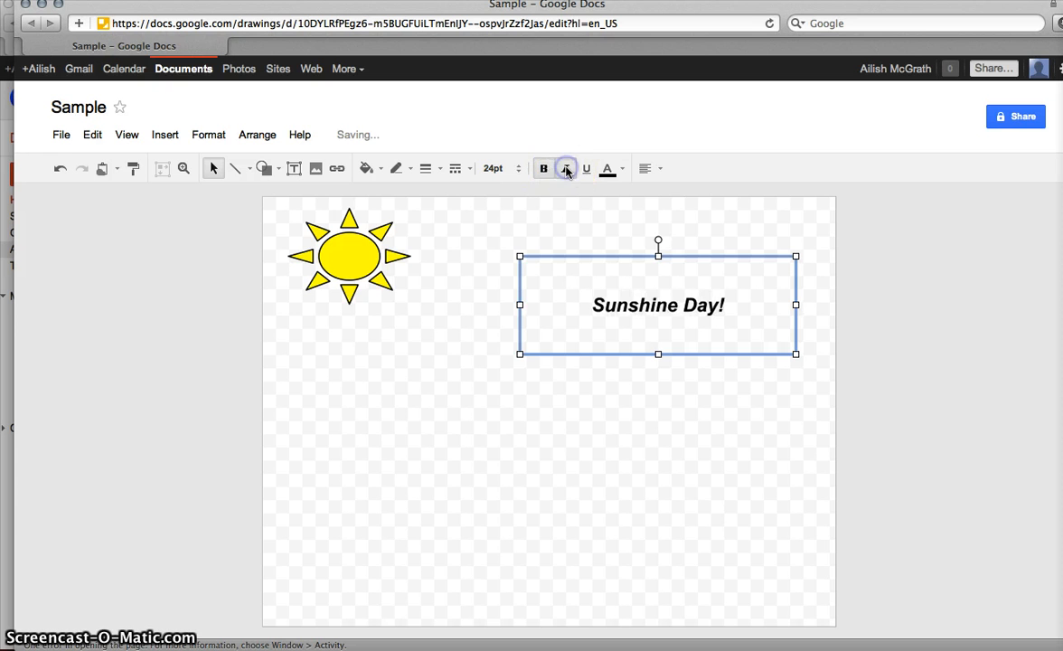
click(547, 301)
click(475, 362)
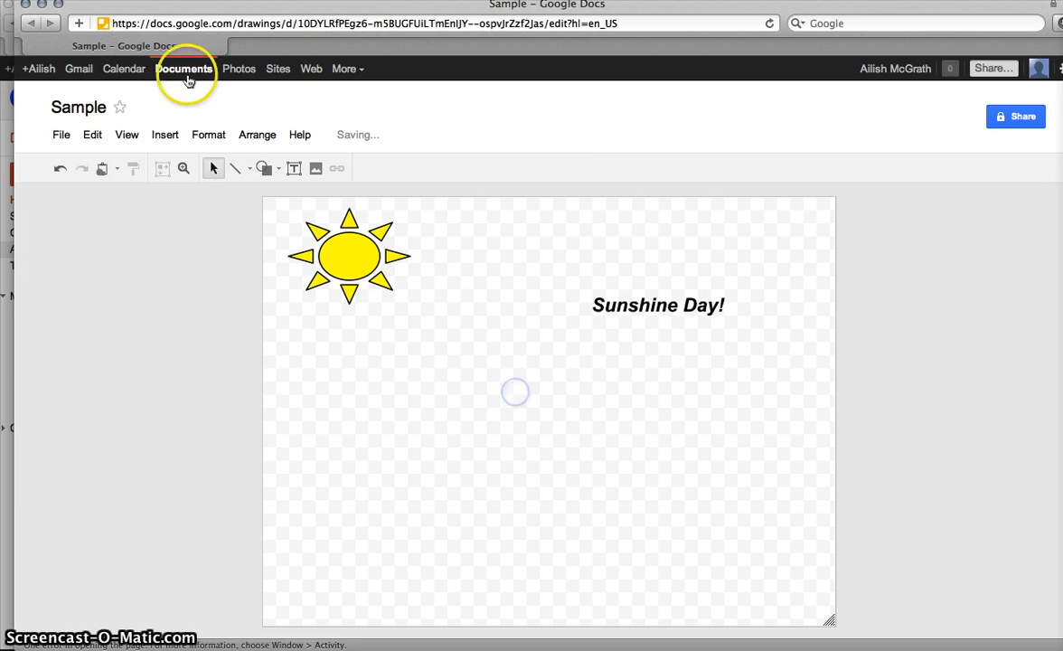
Step: Insert Word Art reading 'Sunshine Day' and position it across the middle
click(165, 134)
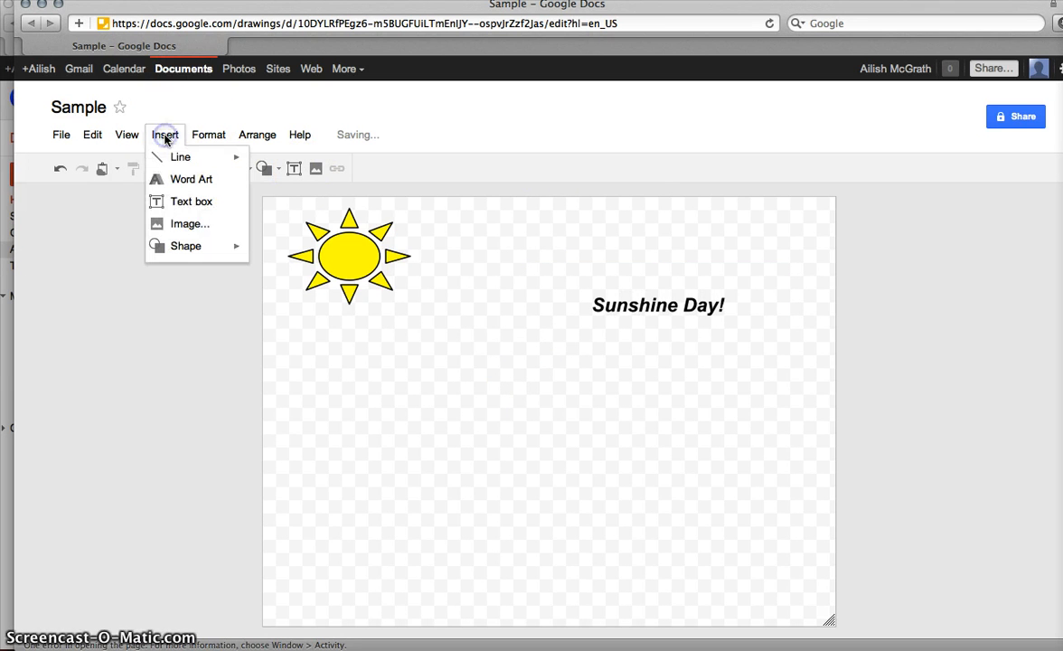
click(192, 179)
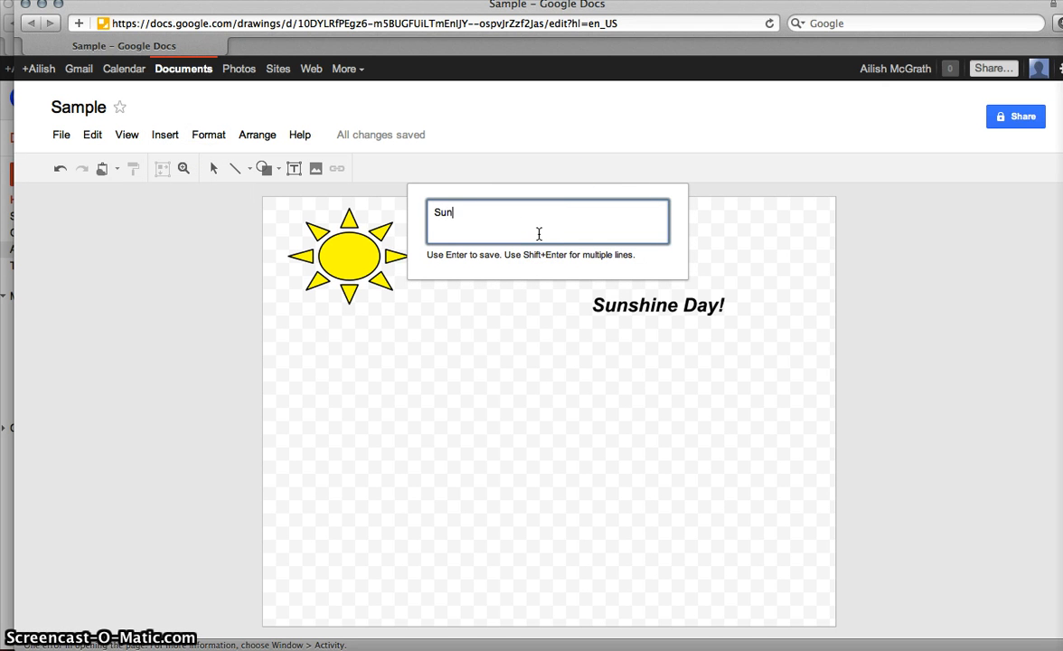
text(Sunshine Da)
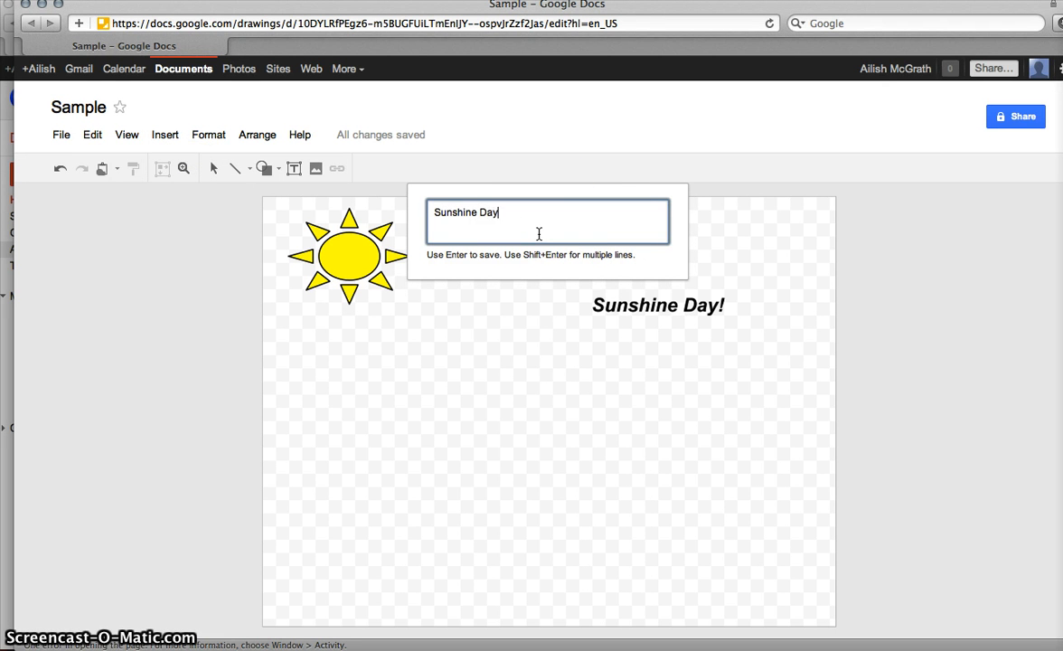
text(y)
key(Return)
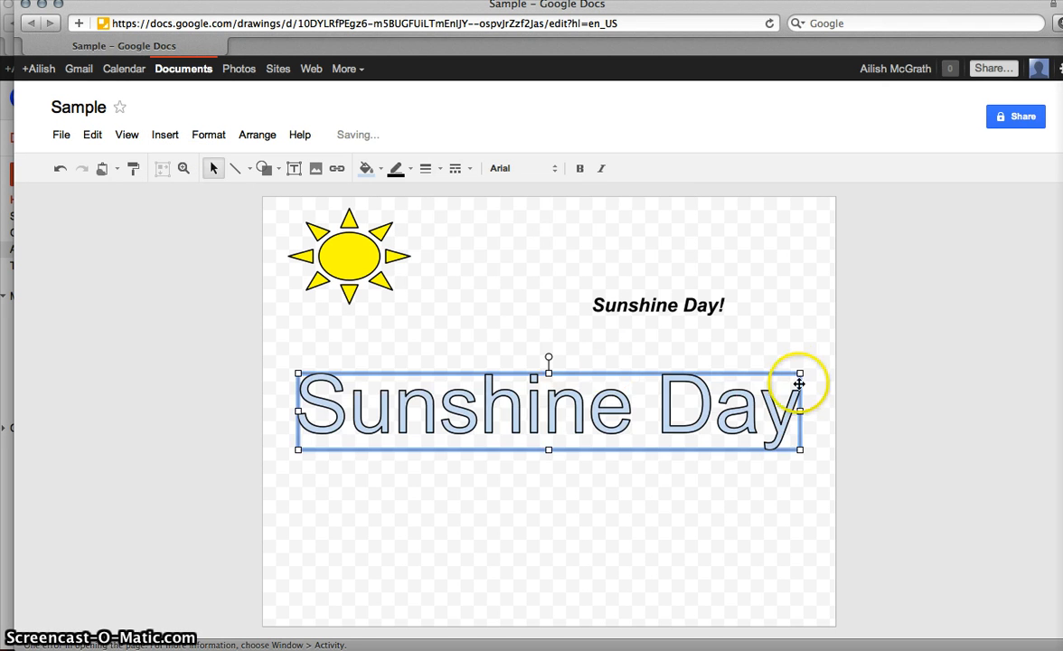
mouse_move(795, 373)
mouse_down()
mouse_move(812, 384)
mouse_move(784, 378)
mouse_up()
click(710, 396)
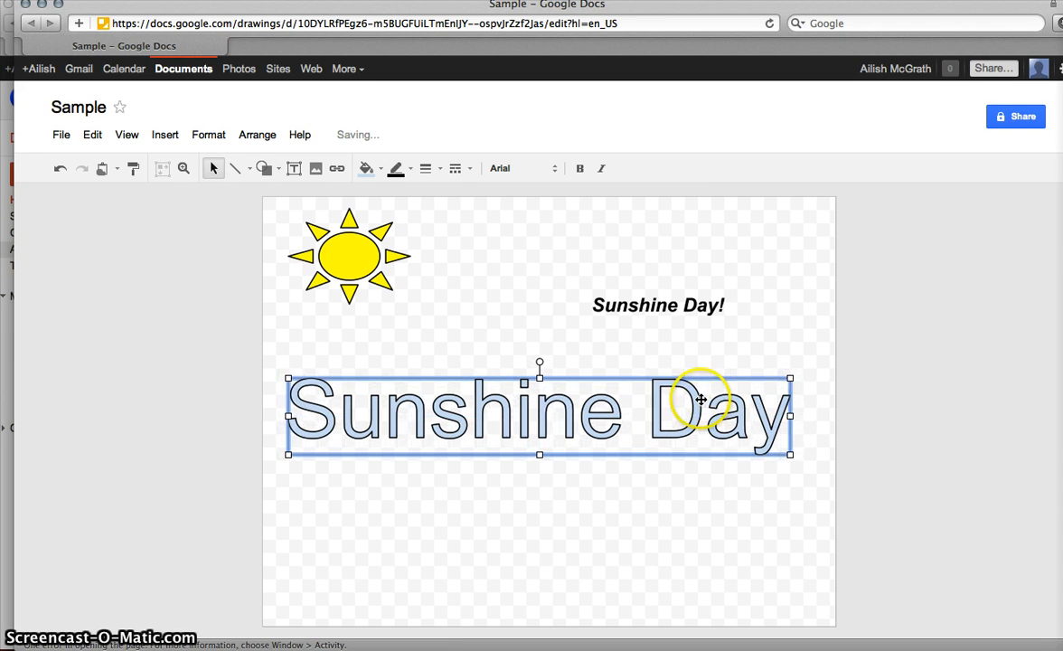
Step: Fill the 'Sunshine Day' Word Art purple, then open the Insert image dialog
click(368, 169)
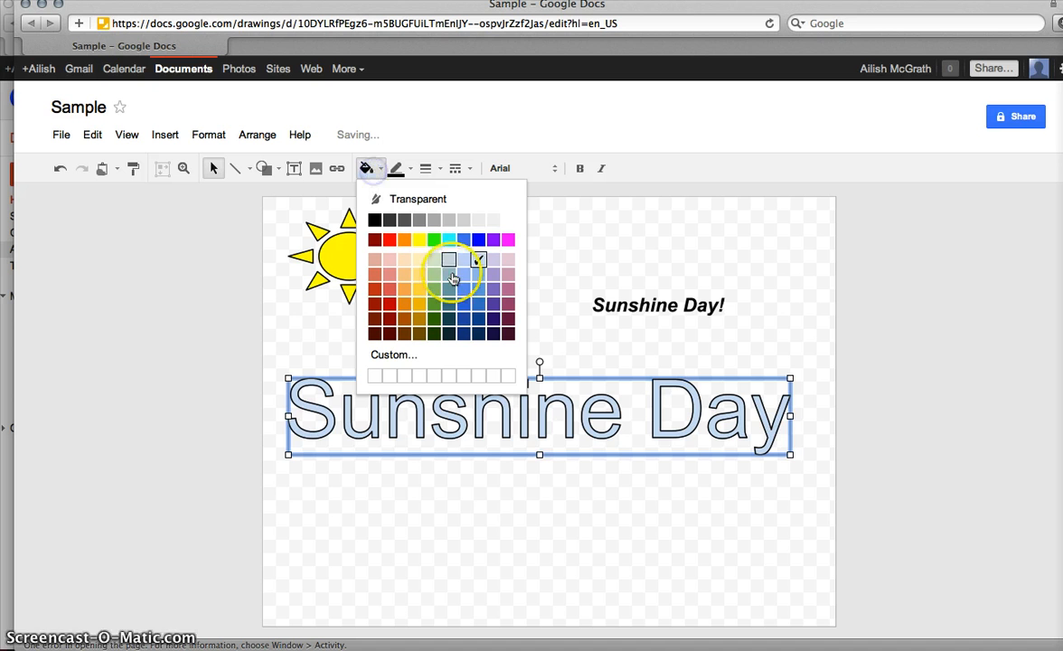
click(494, 239)
click(482, 506)
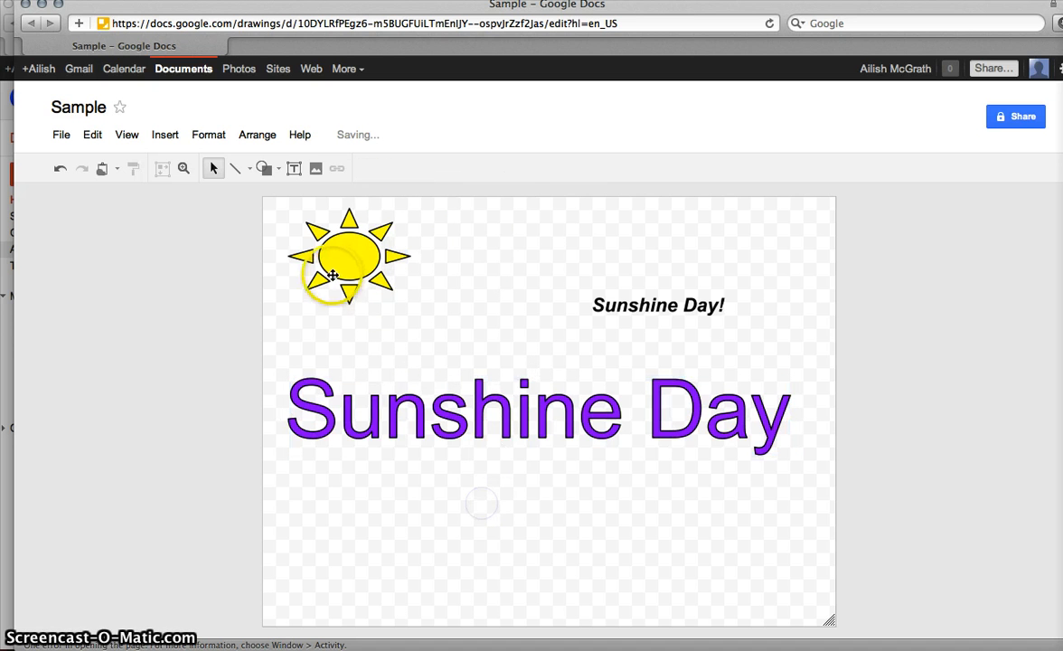
click(316, 170)
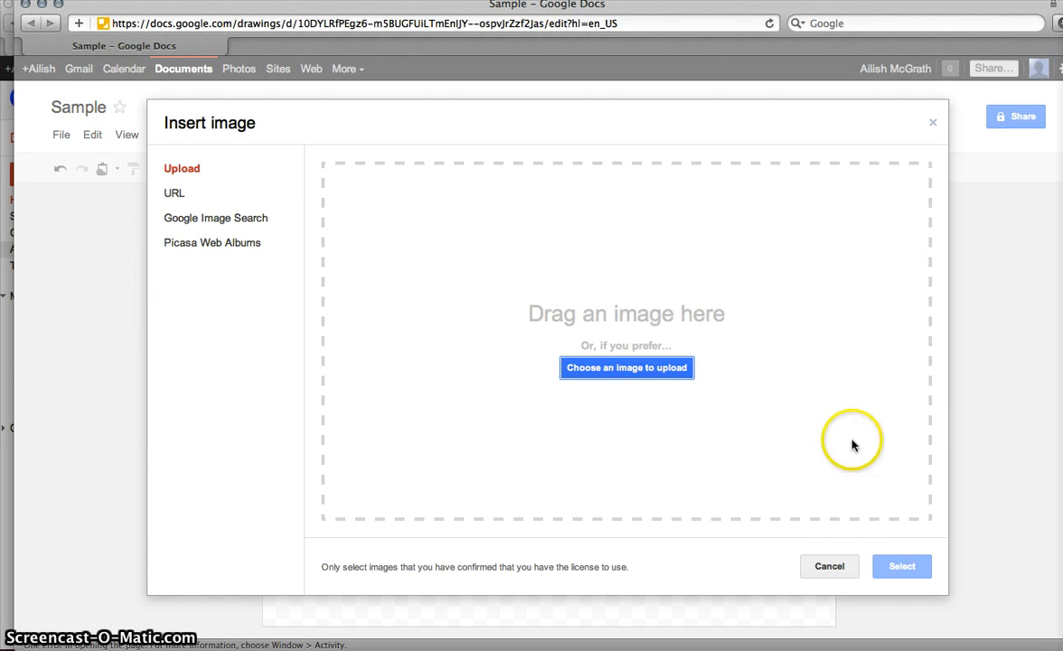
Step: Cancel the Insert image dialog without adding any image
click(829, 566)
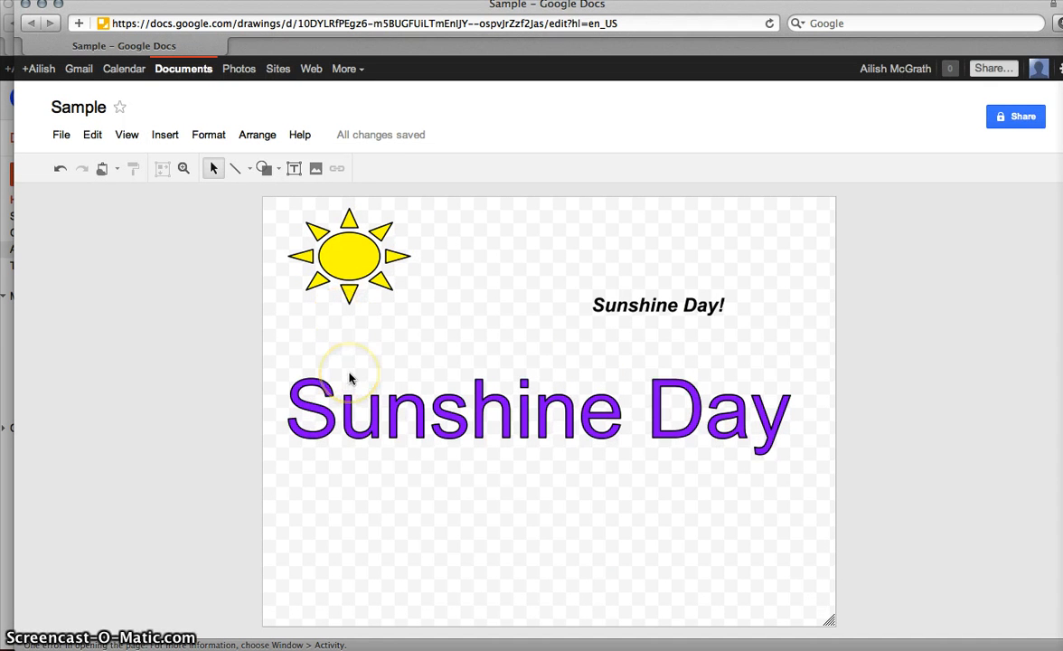
click(62, 135)
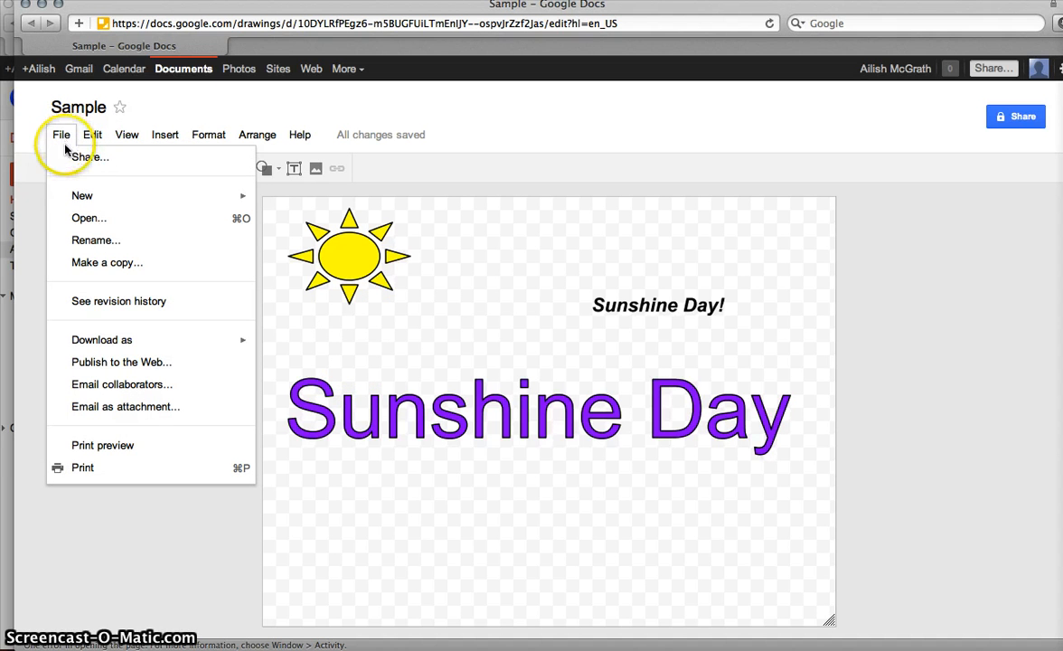
Step: Download the drawing as a JPEG image, Sample.jpg
mouse_move(153, 350)
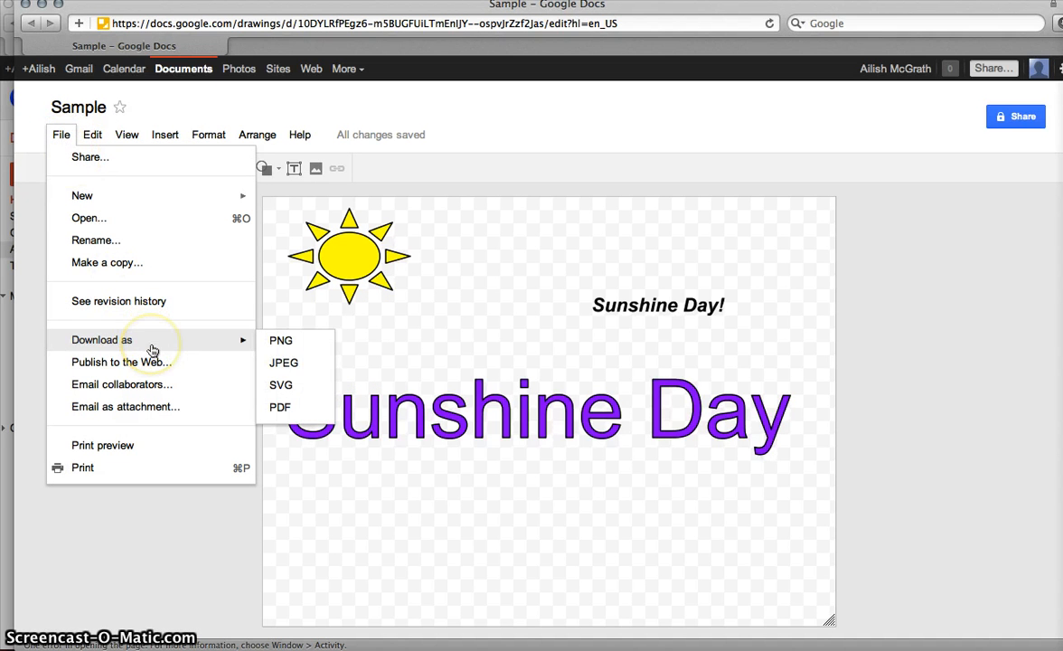
click(287, 363)
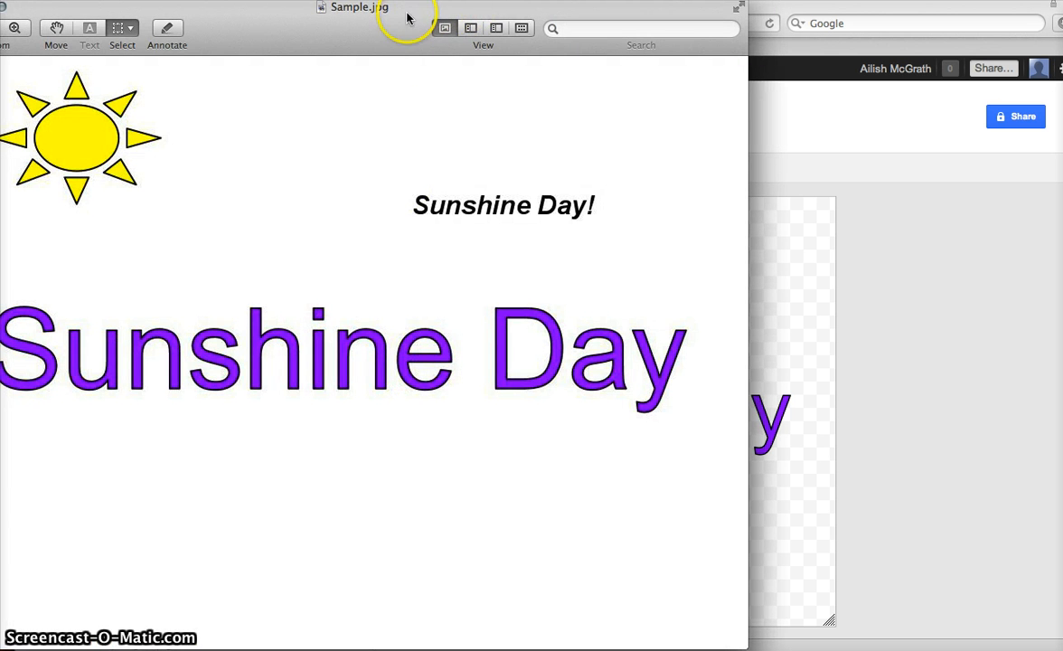
Step: Slide the Sample.jpg Preview window right to inspect it, then close it
drag(407, 18, 558, 38)
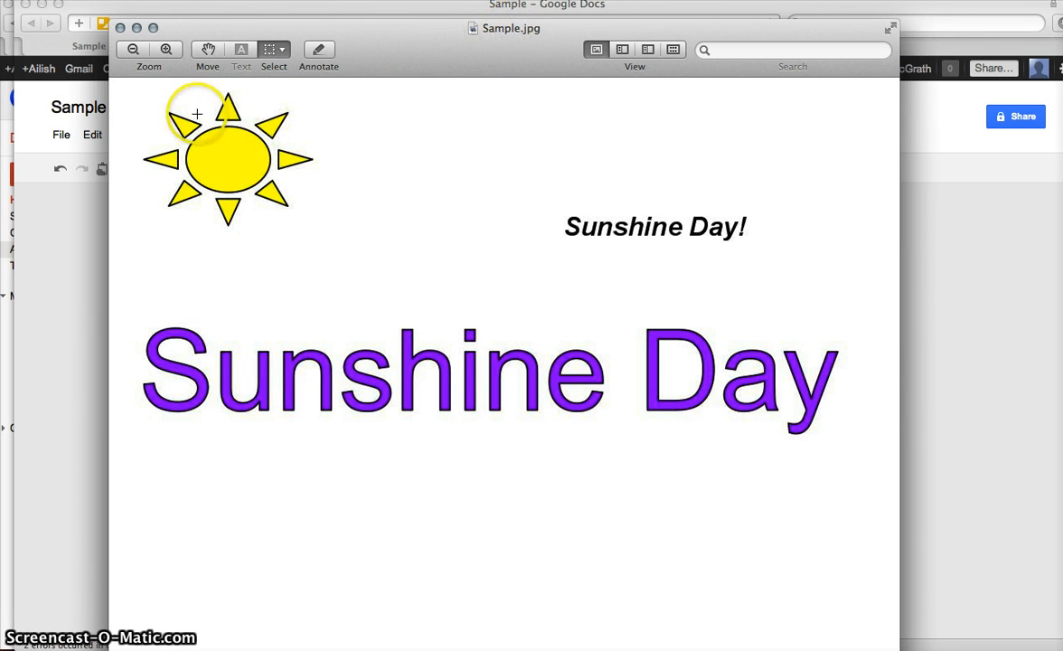
drag(258, 31, 375, 46)
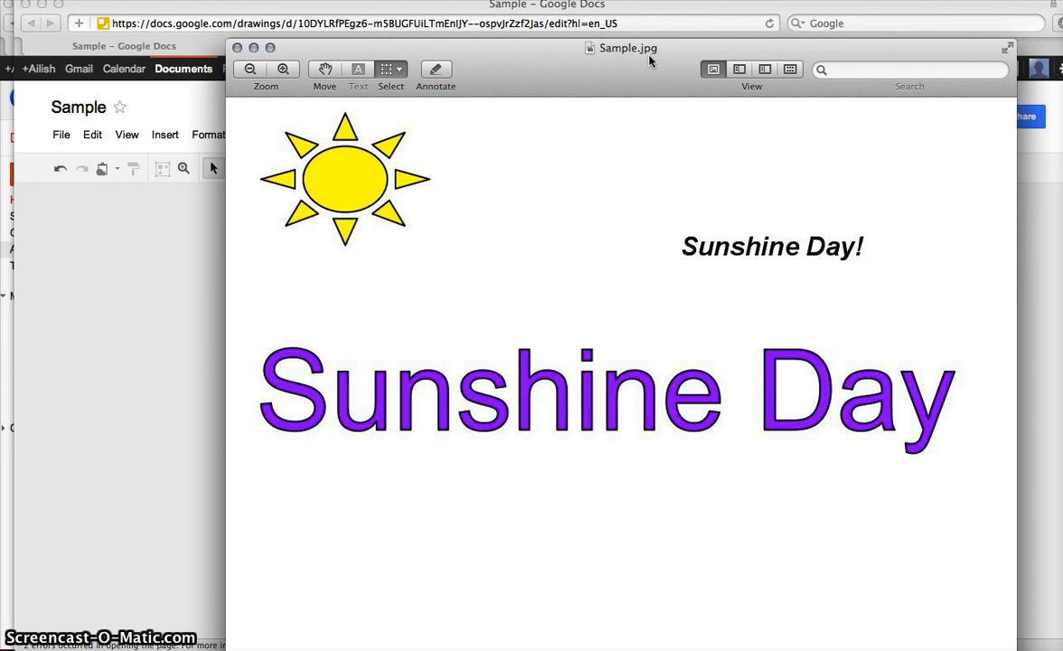
click(237, 48)
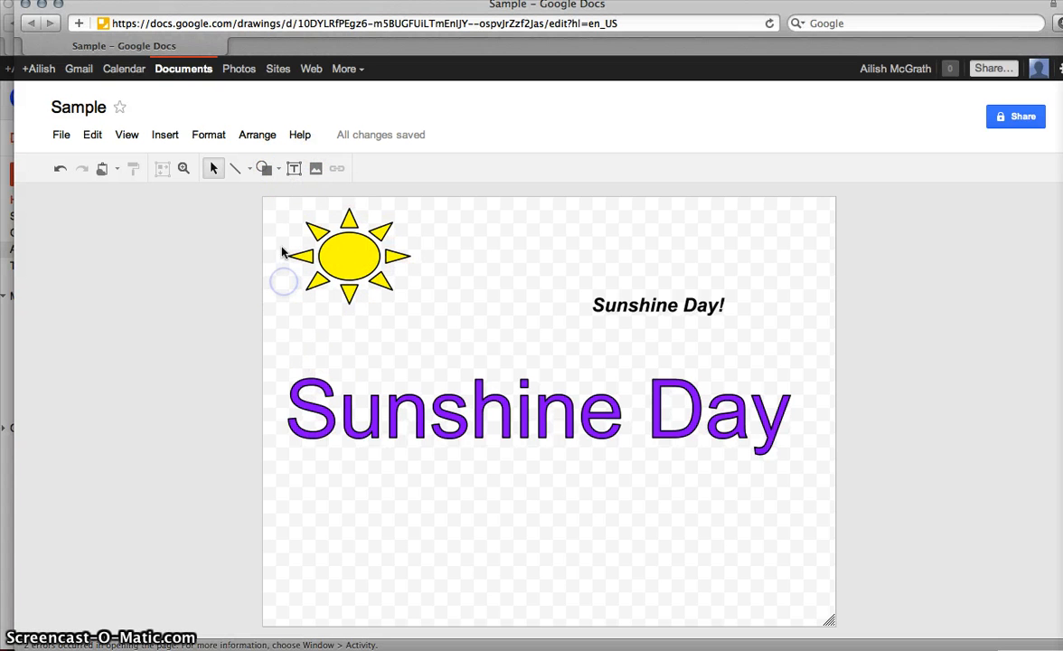
Step: Draw a rectangle across the bottom of the page, fill it green, and align it to the left edge
click(267, 171)
mouse_move(273, 195)
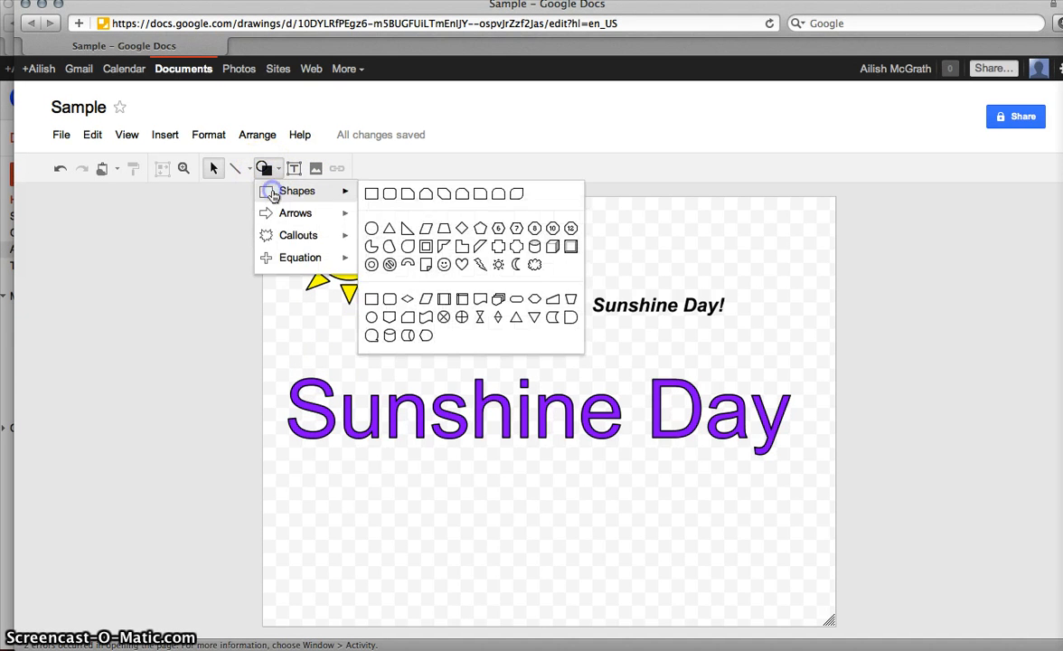
click(373, 194)
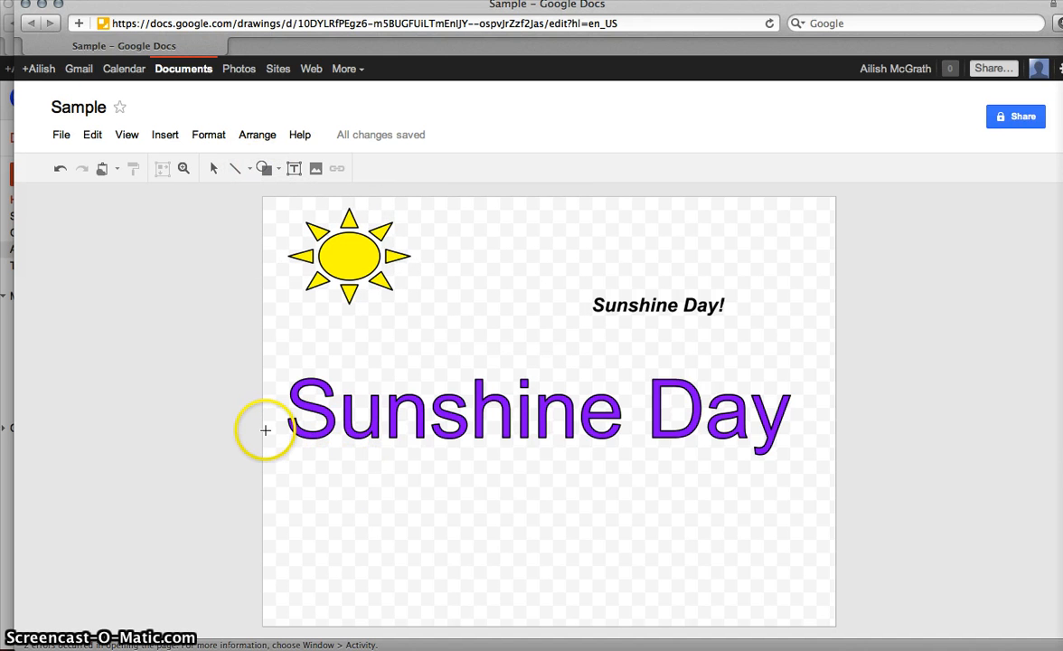
drag(265, 431, 834, 624)
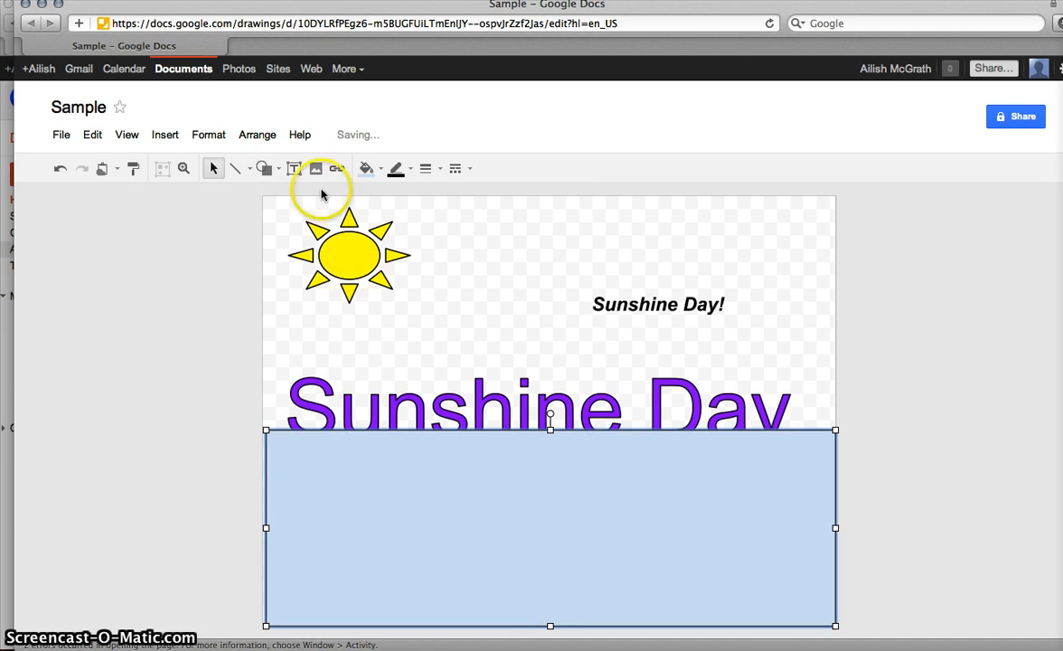
click(368, 170)
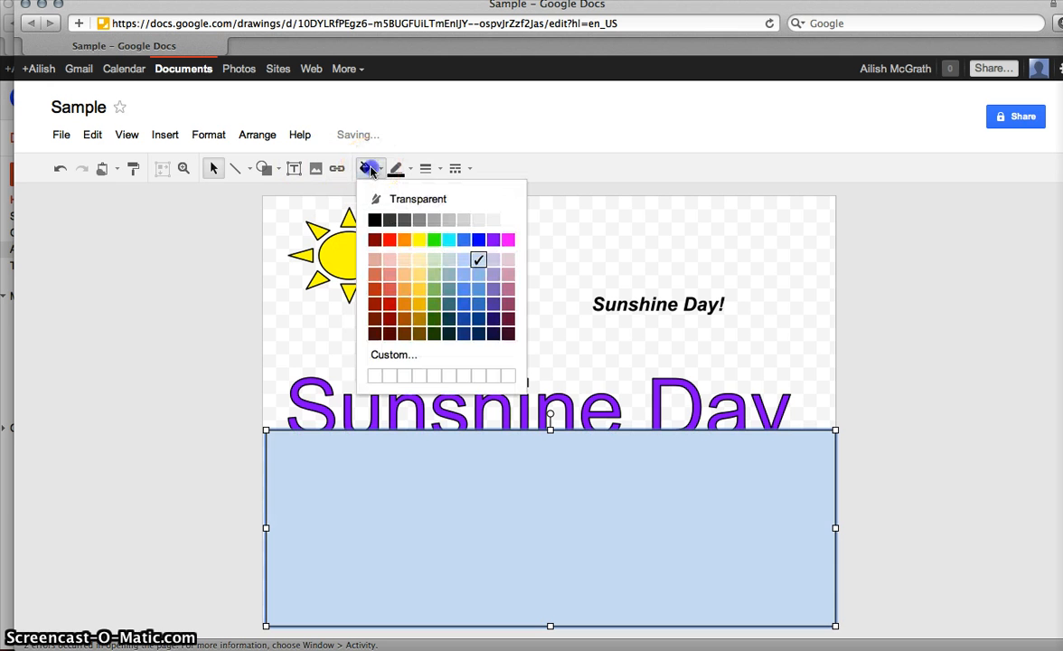
click(435, 240)
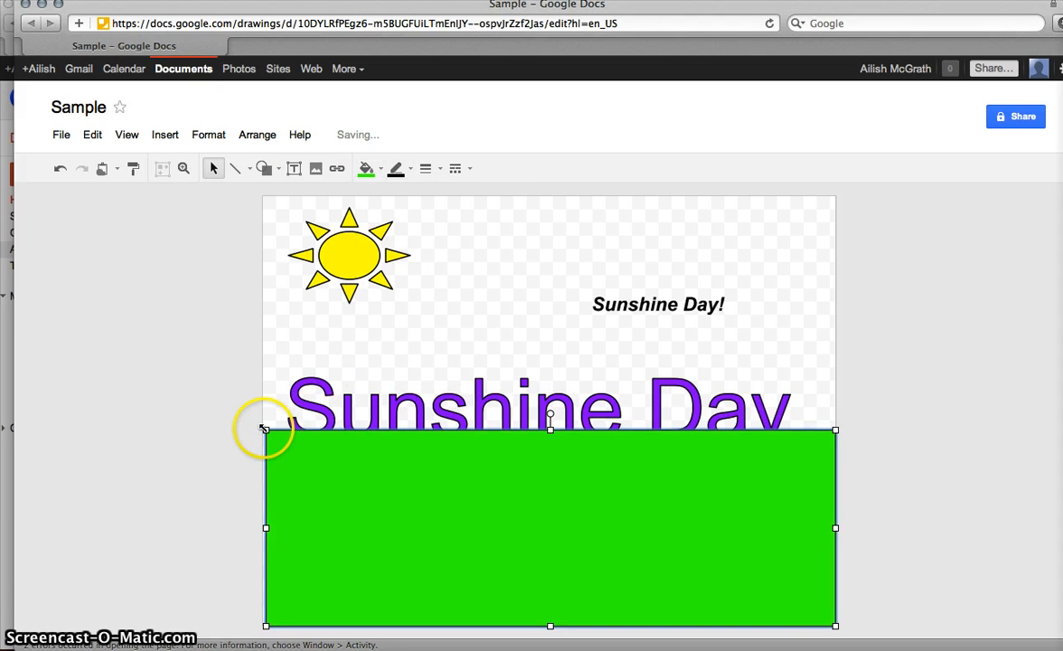
drag(268, 434, 266, 434)
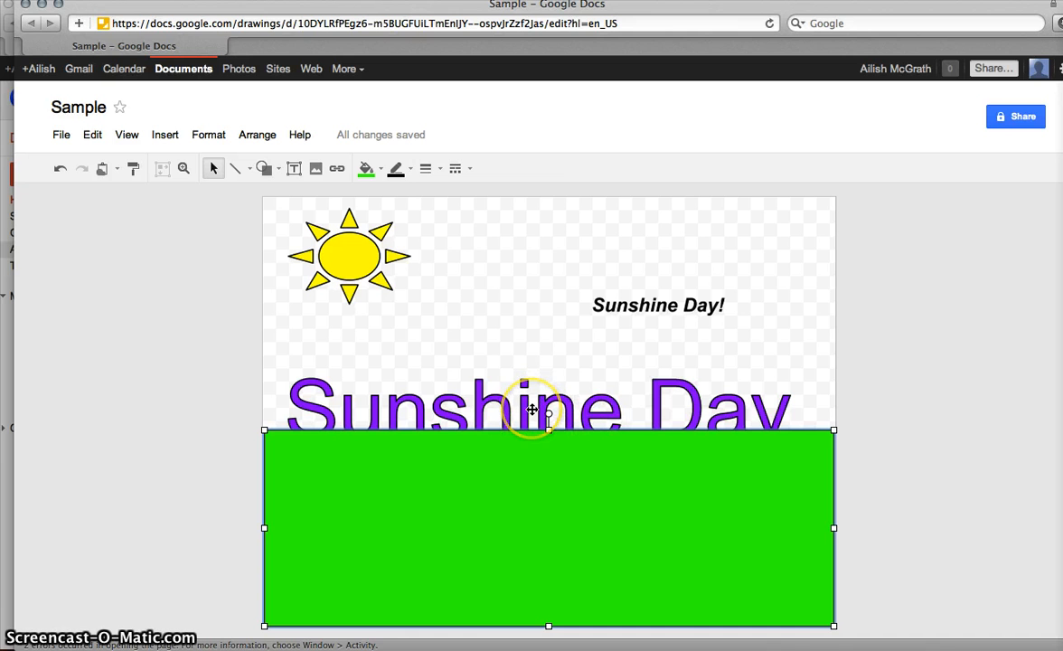
Step: Bring the purple Sunshine Day word art in front of the green ground and nudge it slightly right and down
click(533, 410)
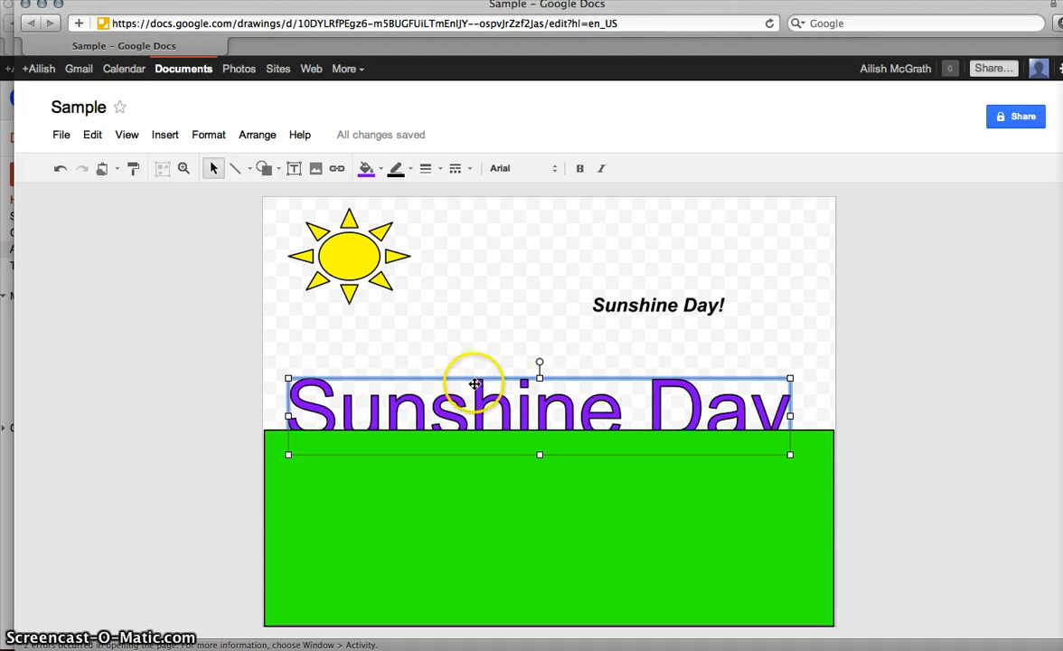
click(258, 134)
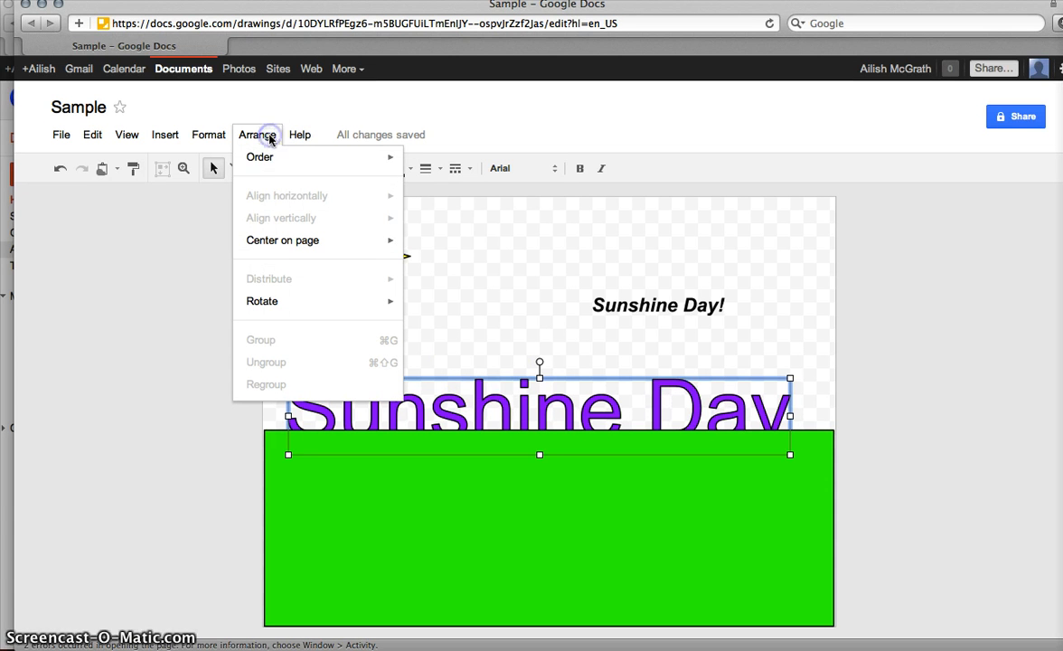
mouse_move(278, 169)
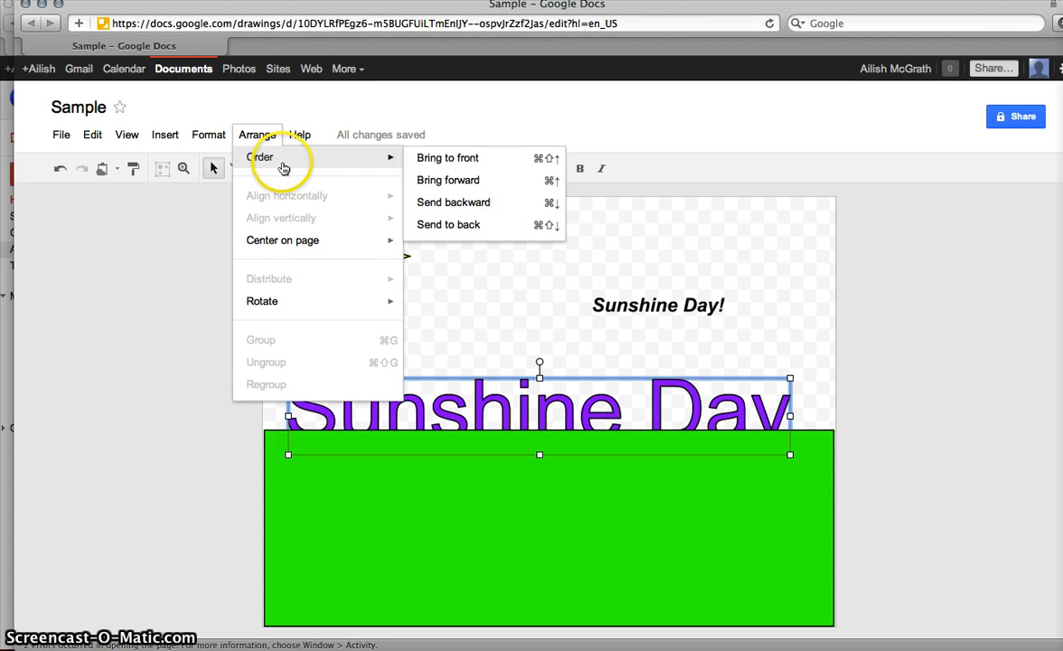
click(454, 203)
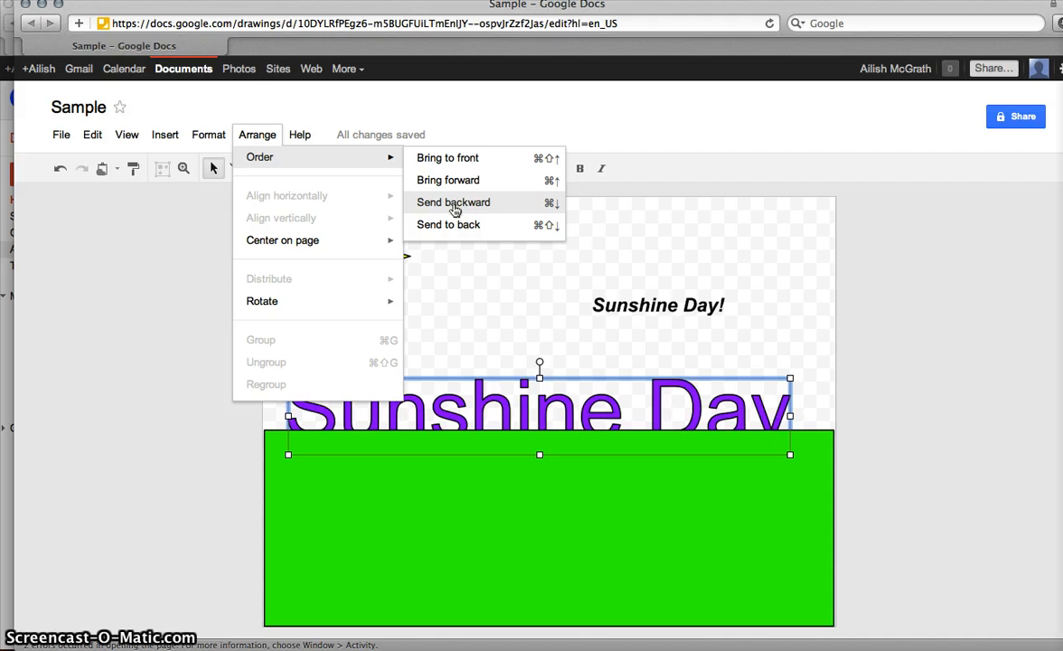
click(461, 156)
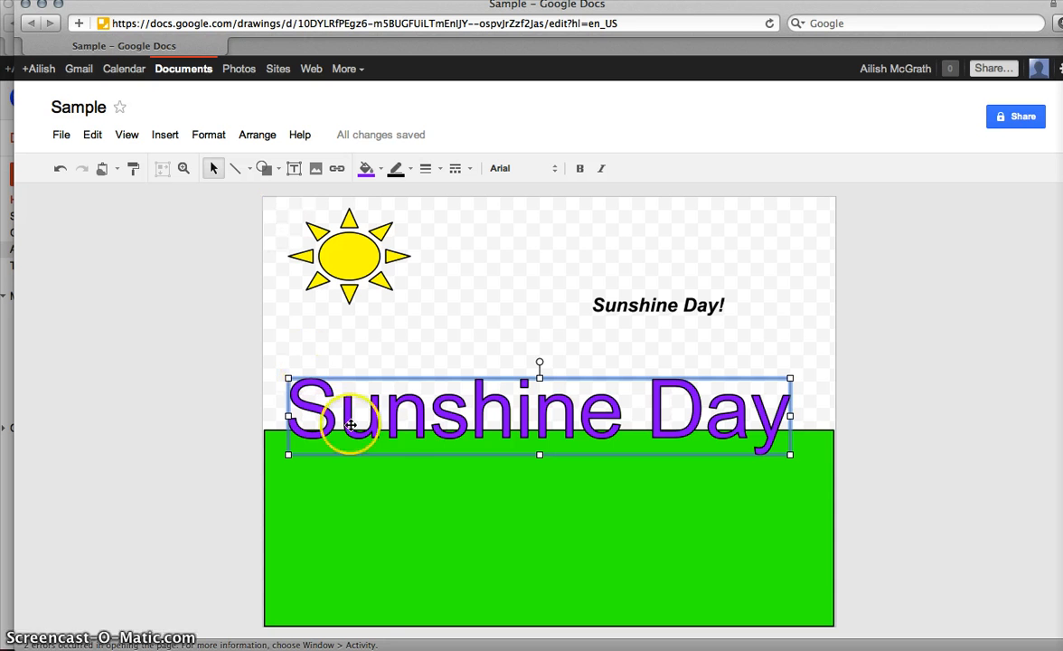
drag(455, 380, 465, 402)
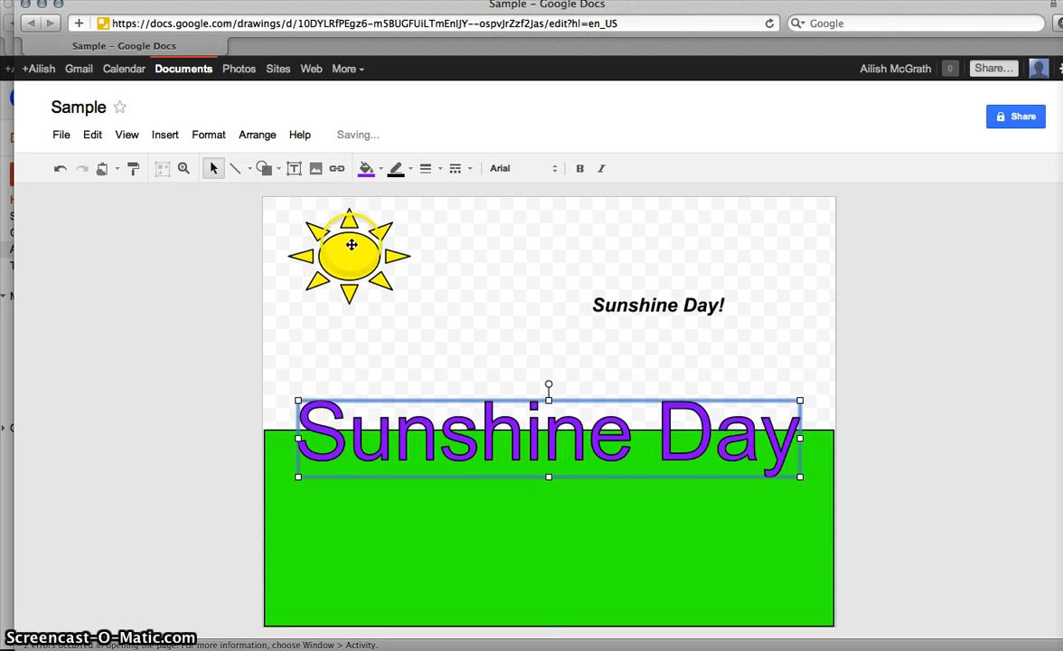
click(296, 320)
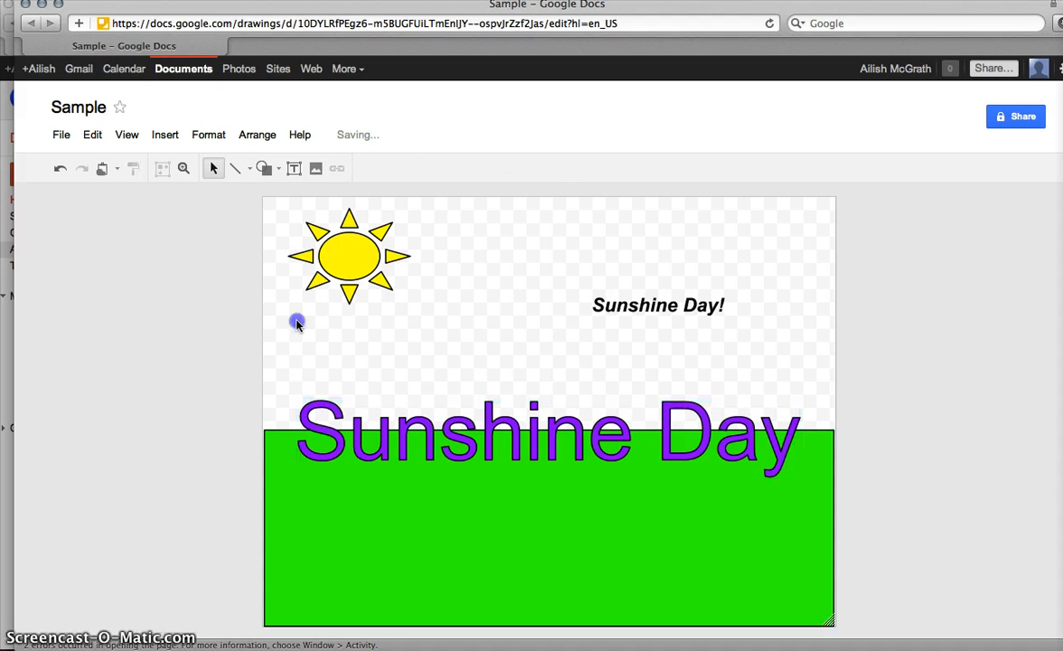
Step: Draw a rectangle across the top half of the page and fill it bright cyan
click(294, 168)
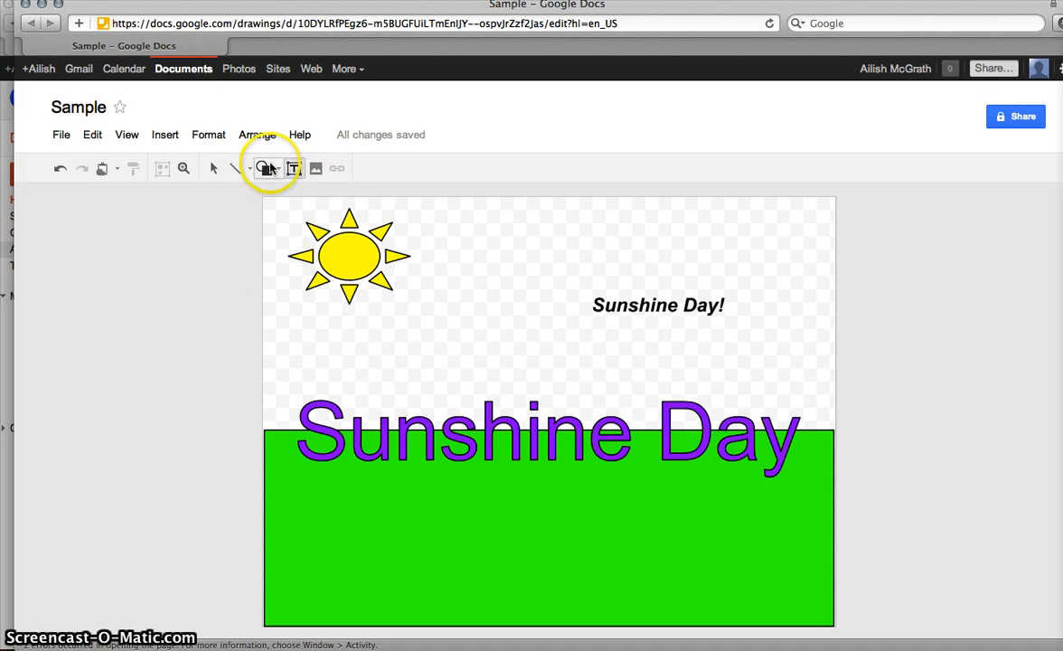
click(265, 169)
mouse_move(296, 191)
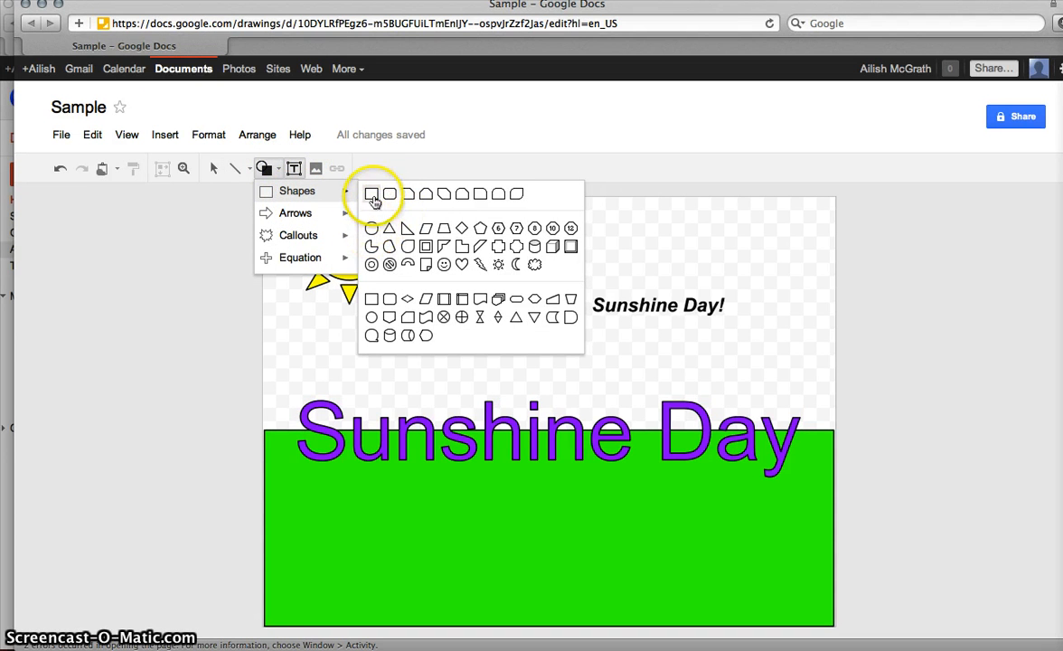
click(370, 194)
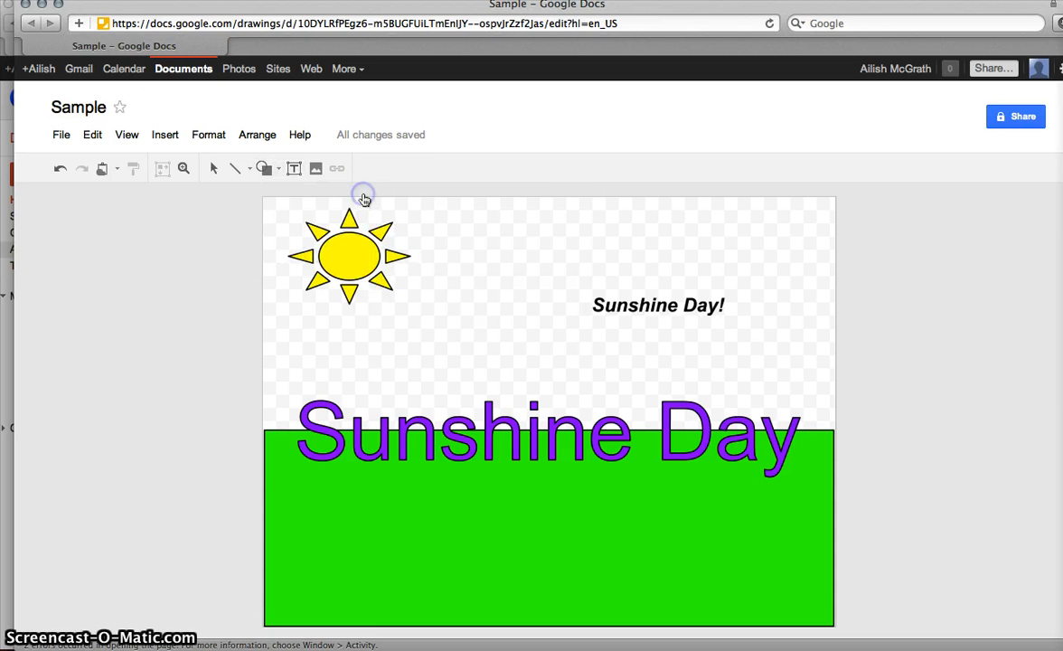
drag(268, 209, 803, 426)
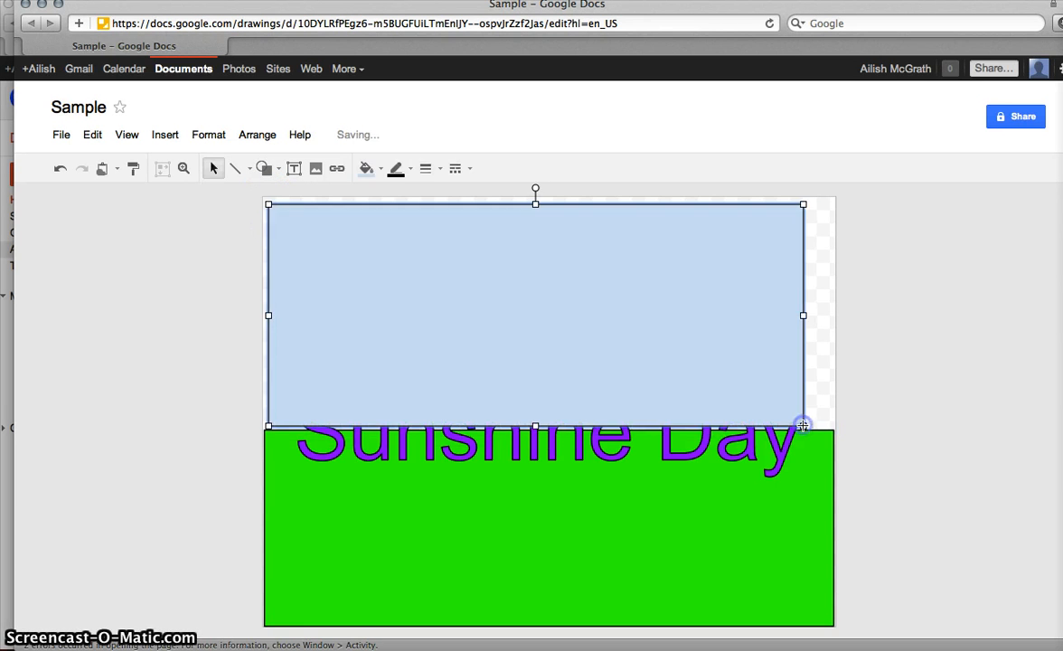
click(367, 168)
click(449, 240)
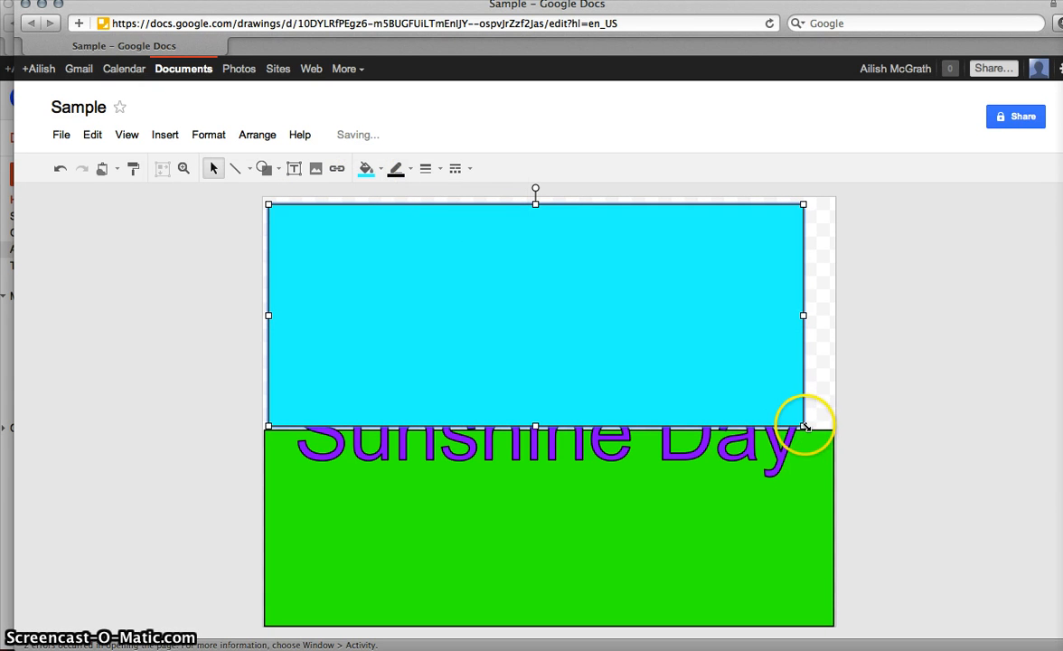
Step: Stretch the cyan sky to both page edges and send it behind everything else
drag(810, 426, 835, 430)
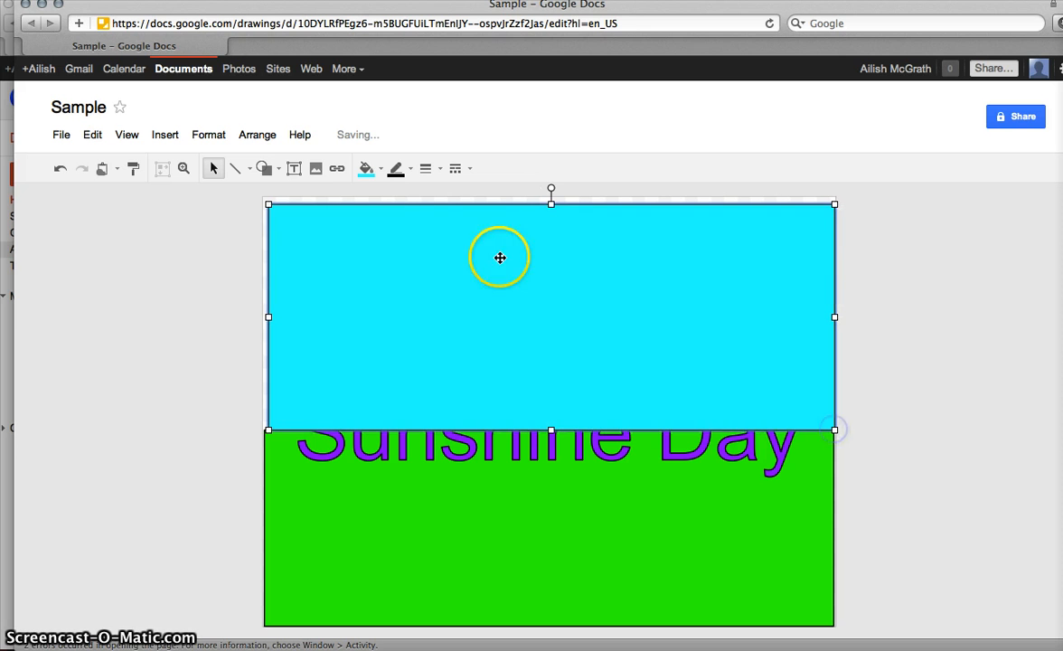
click(266, 140)
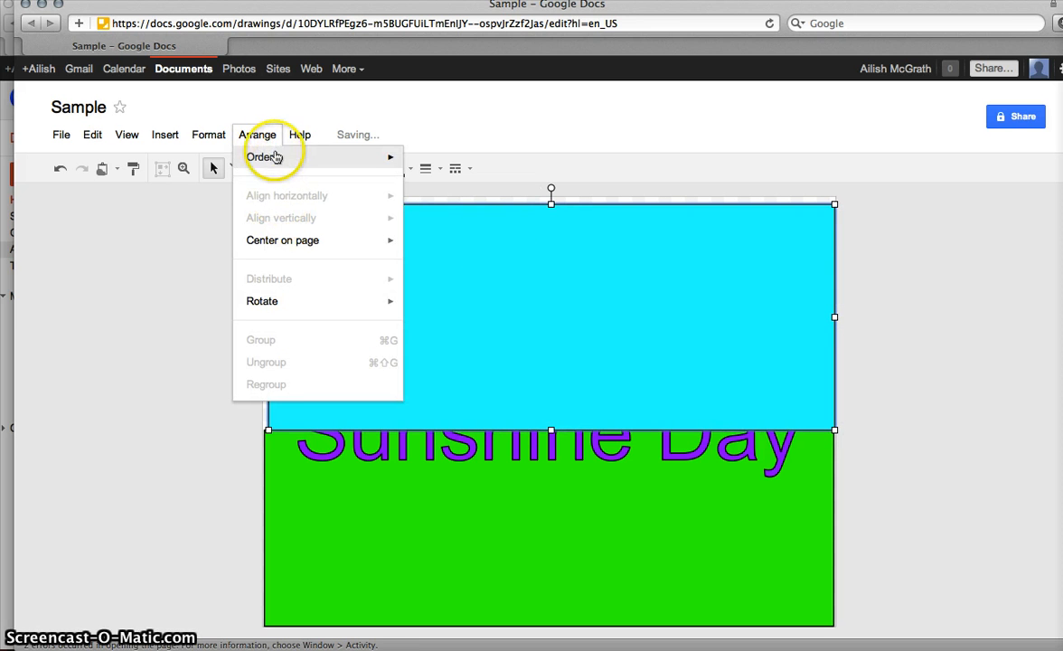
mouse_move(394, 158)
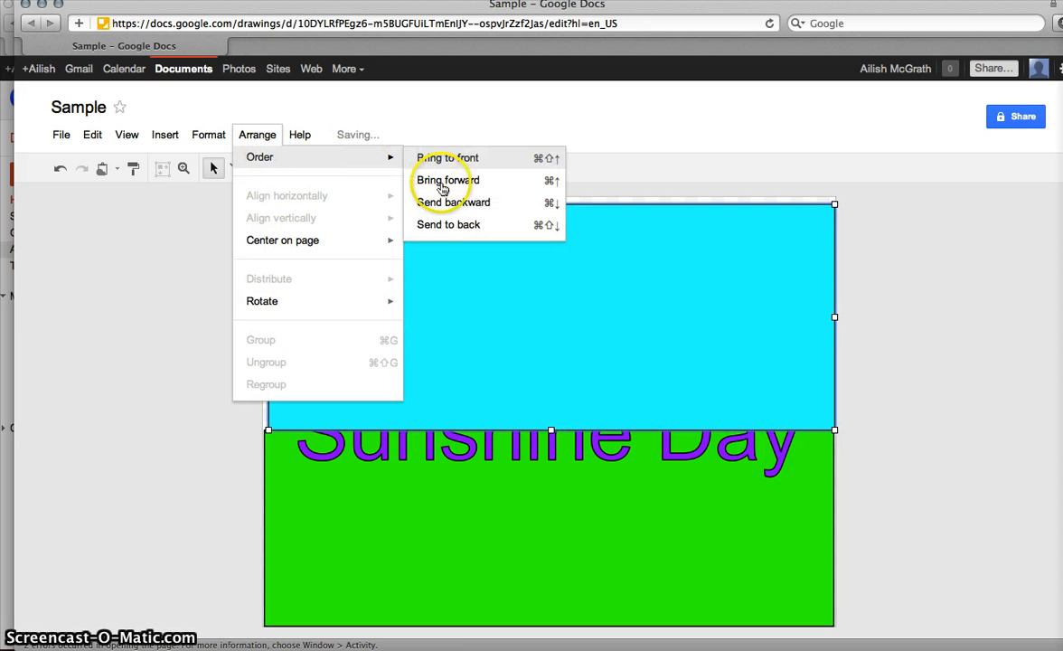
click(462, 225)
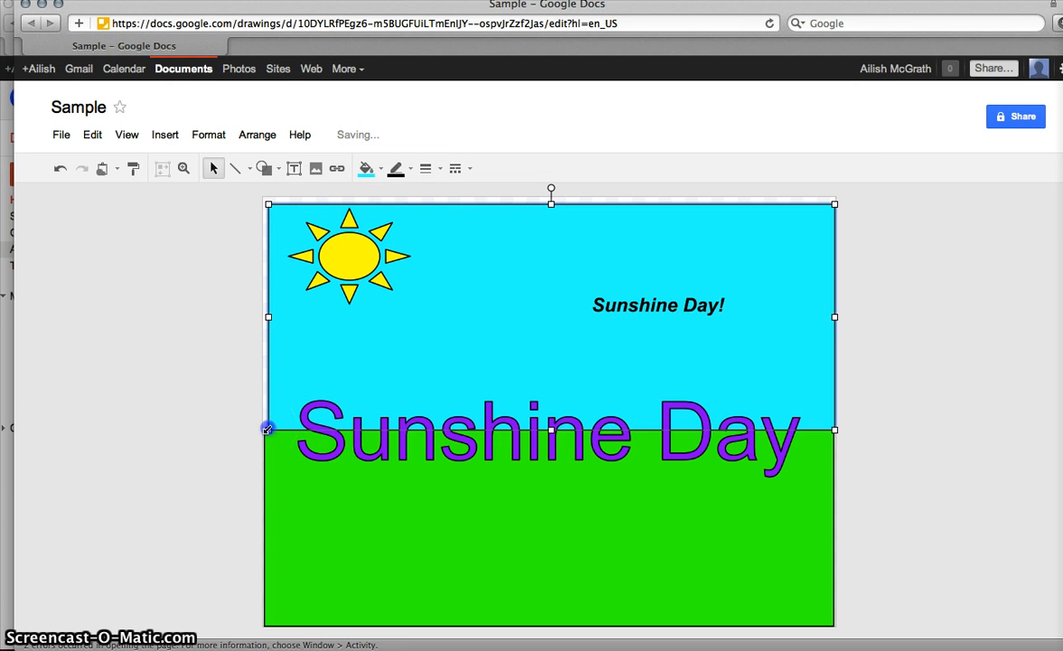
drag(265, 430, 262, 428)
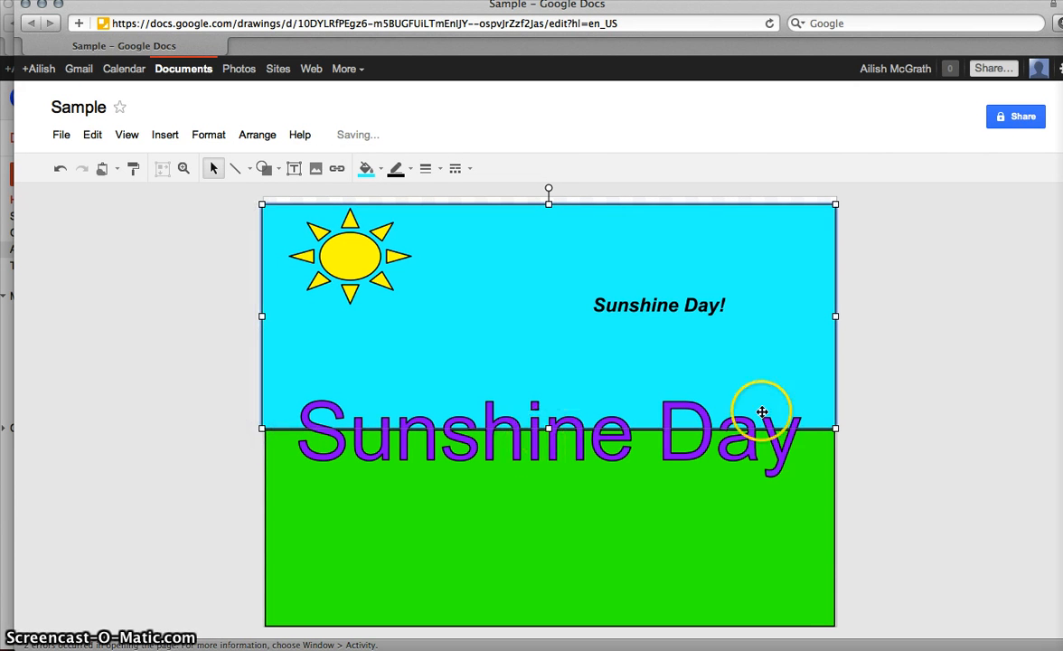
click(902, 402)
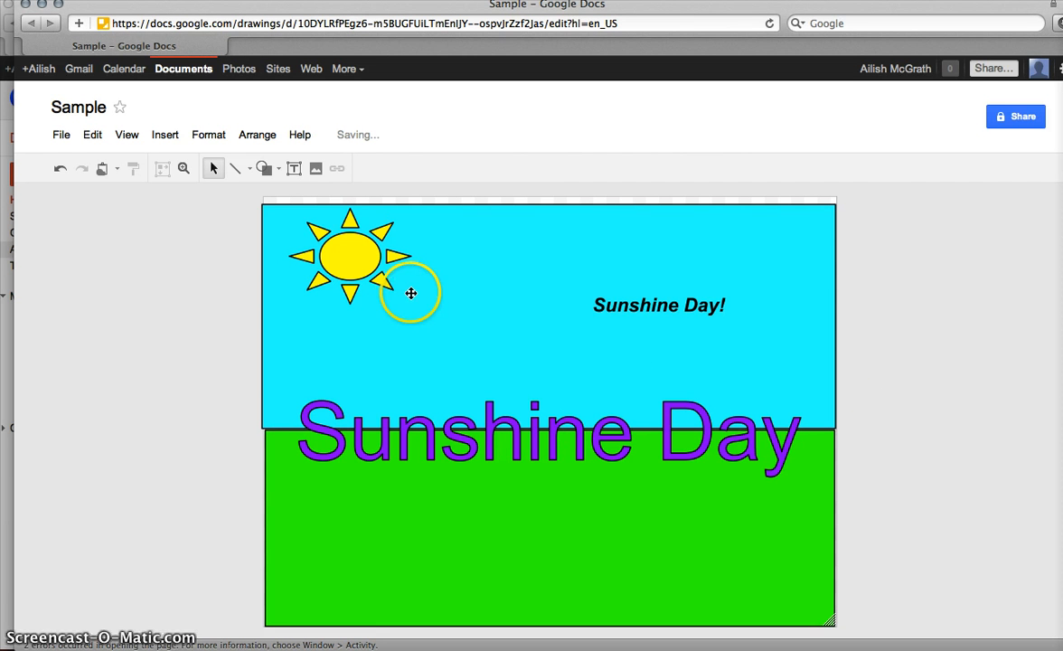
Step: Download the drawing as JPEG Sample-1.jpg, then close its preview
click(61, 134)
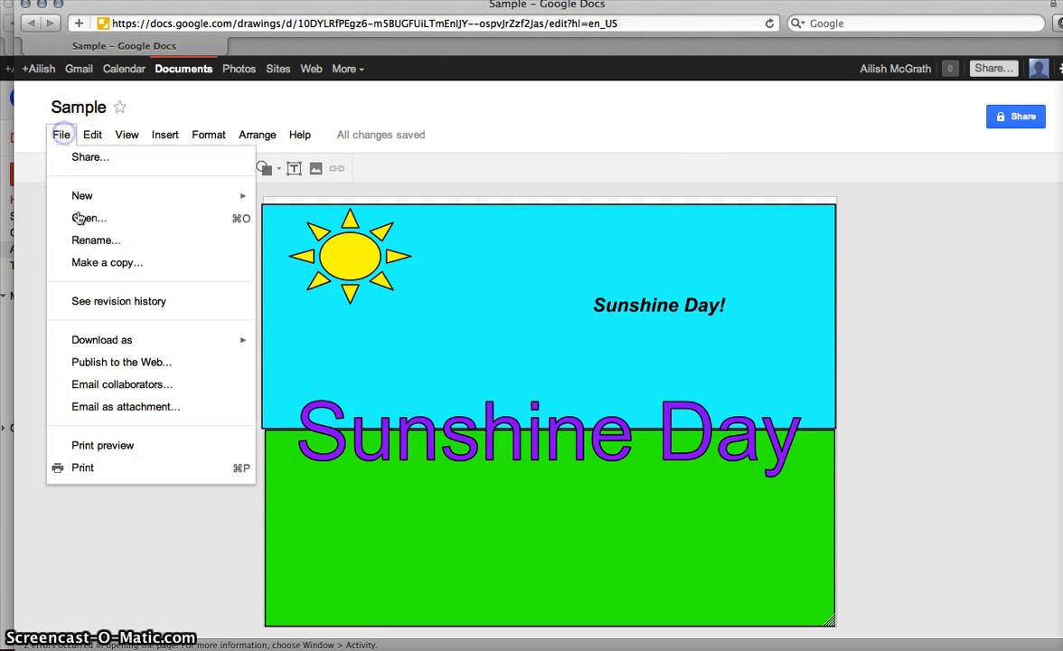
mouse_move(145, 344)
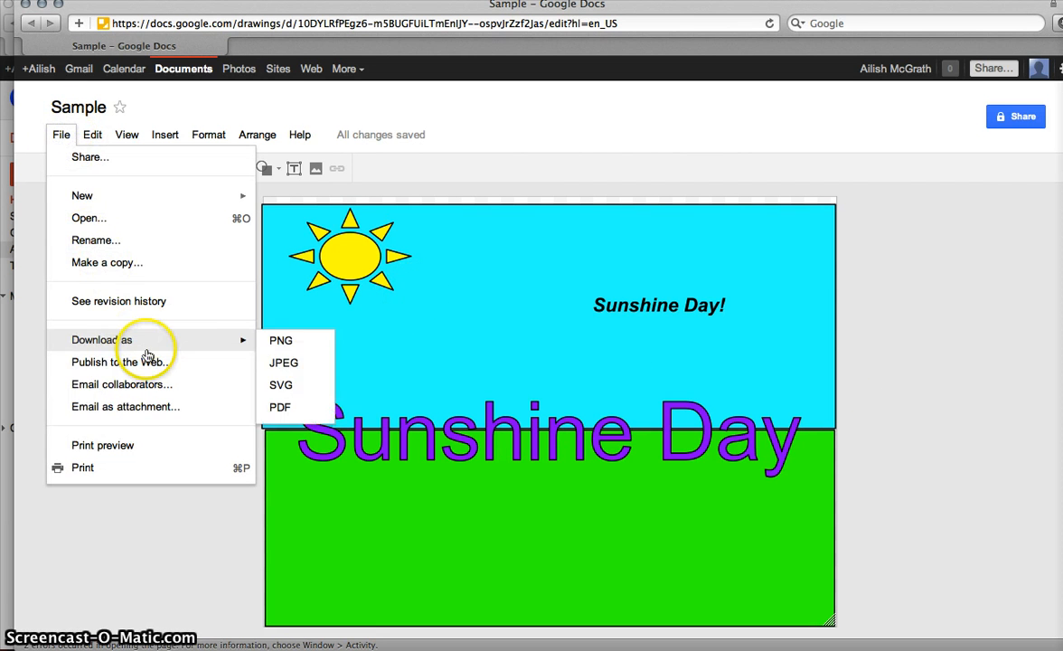
click(305, 362)
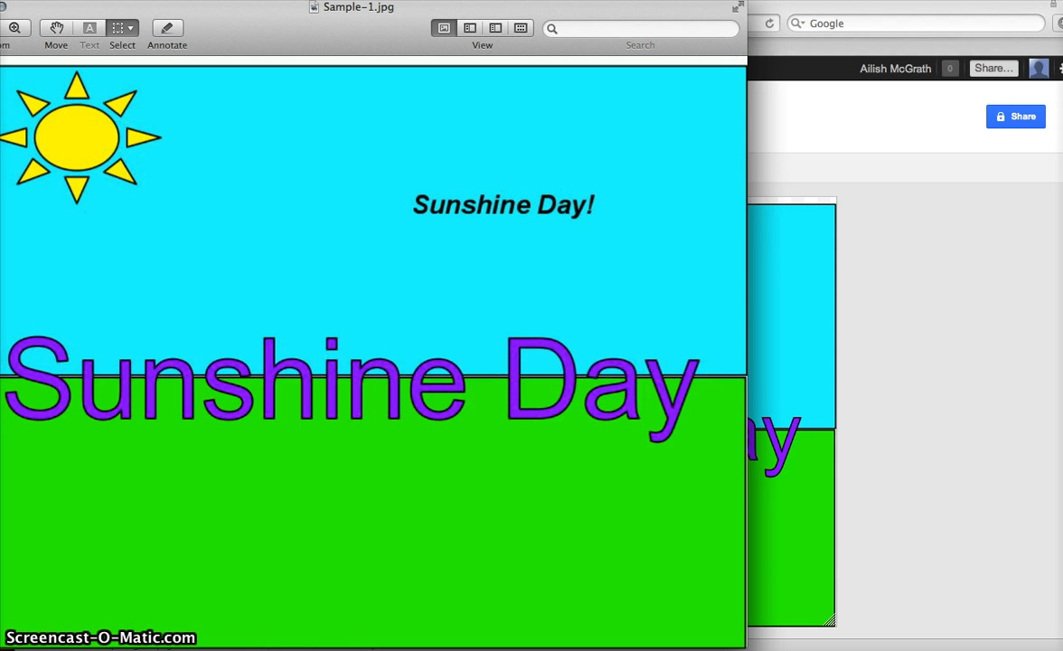
click(4, 7)
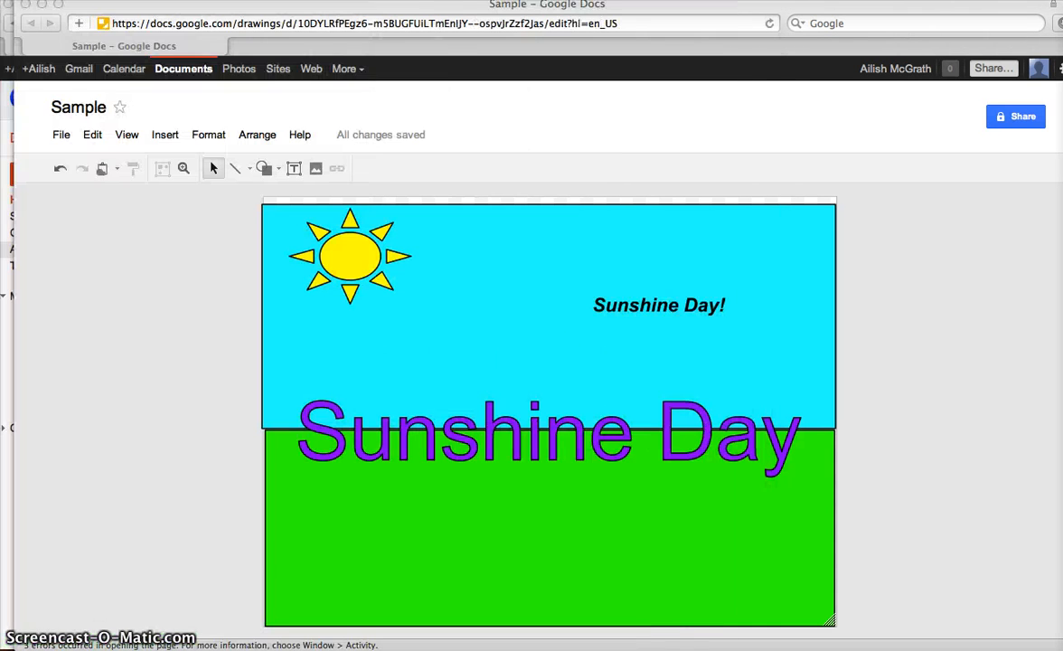
Step: Bring the Safari window with the Sample drawing forward, exit full screen, and close it
click(6, 7)
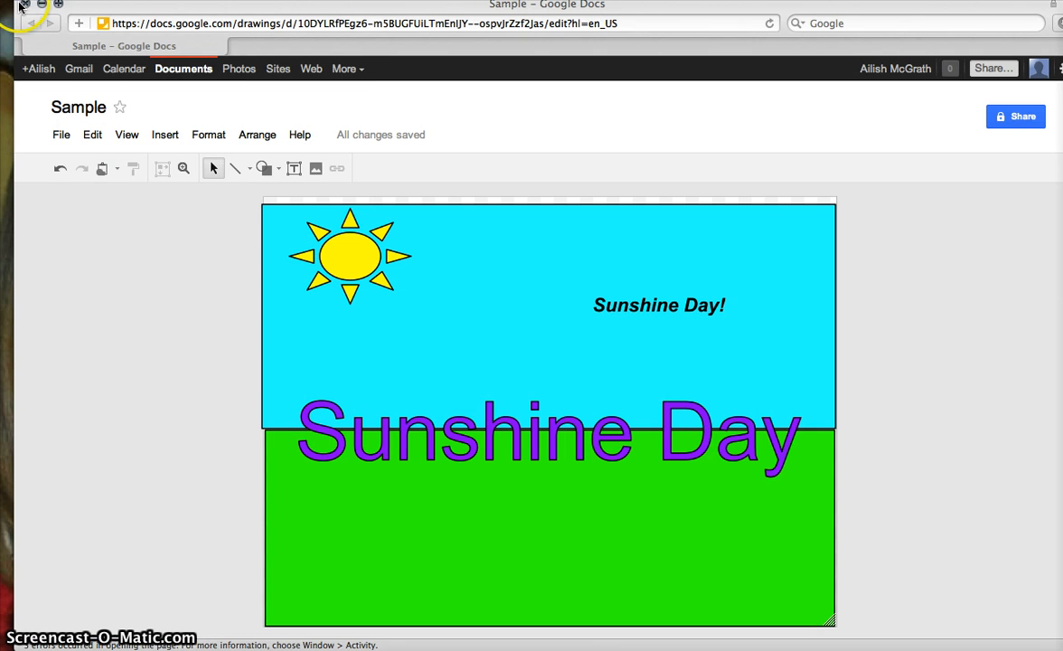
click(68, 0)
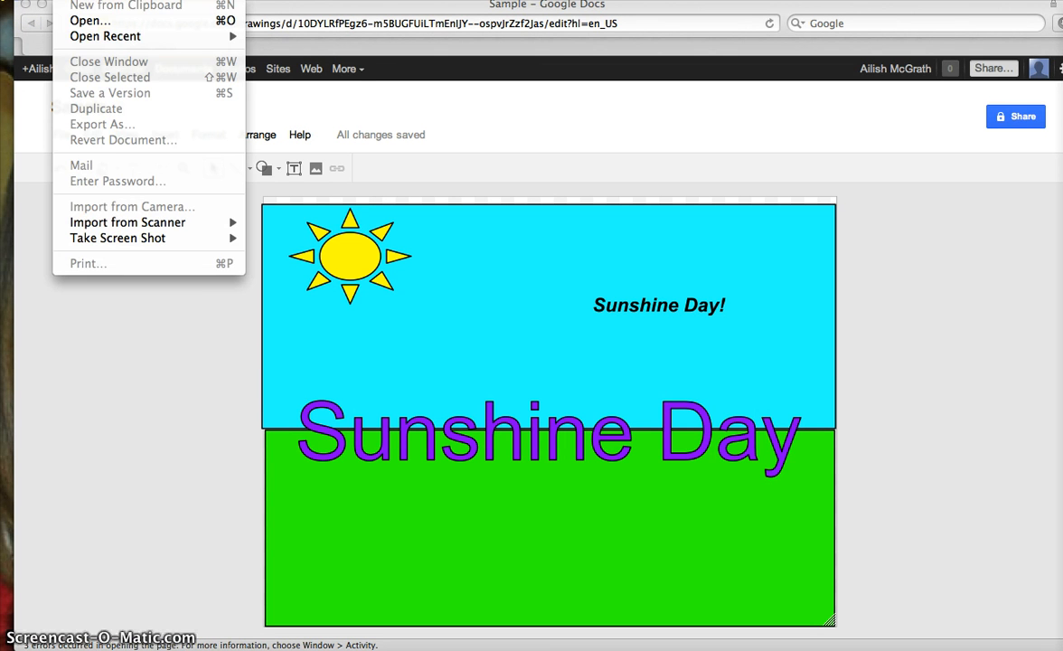
click(814, 14)
click(936, 0)
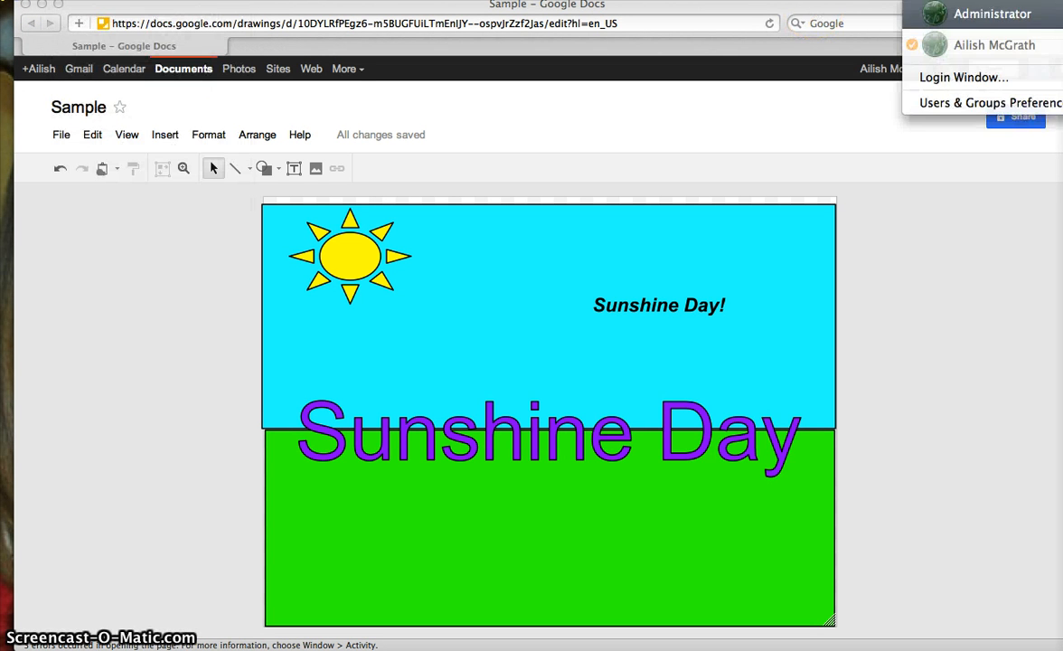
click(1060, 5)
click(1060, 5)
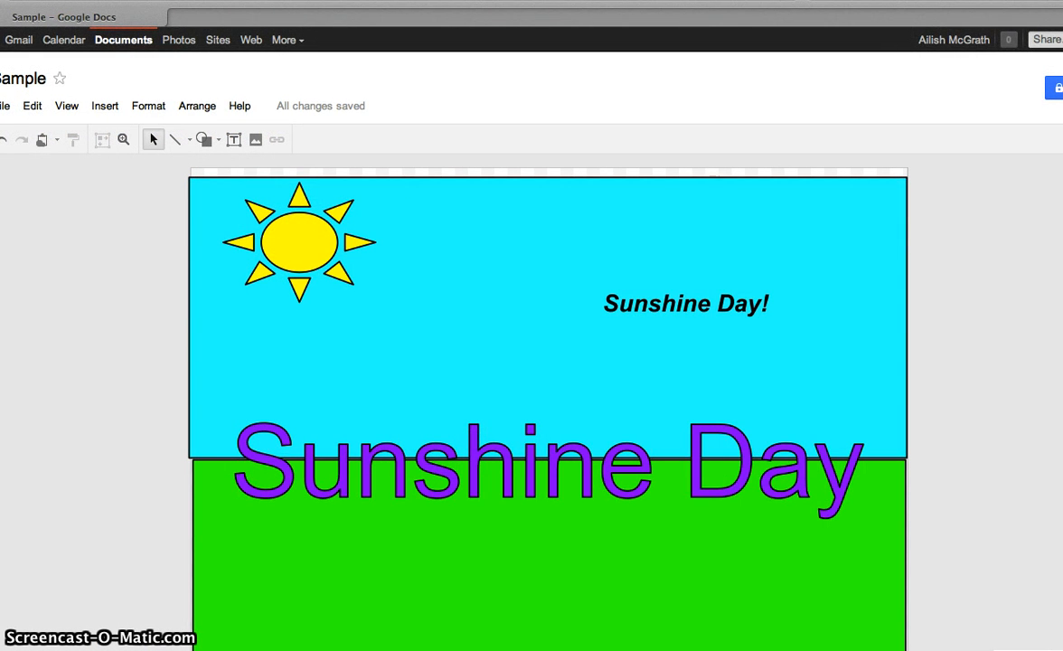
key(Escape)
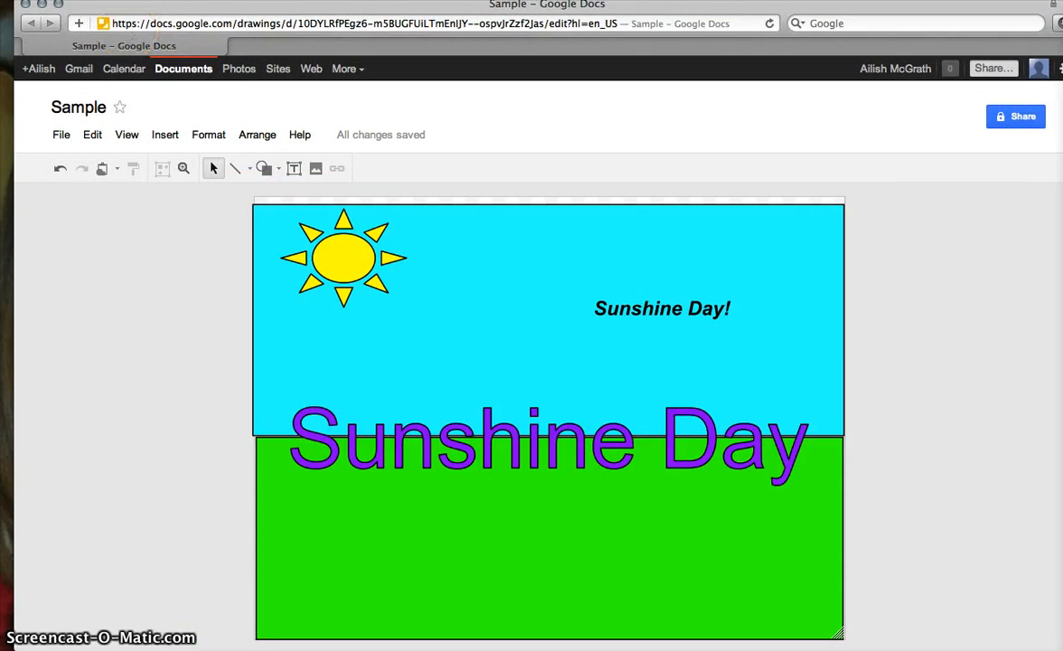
click(41, 5)
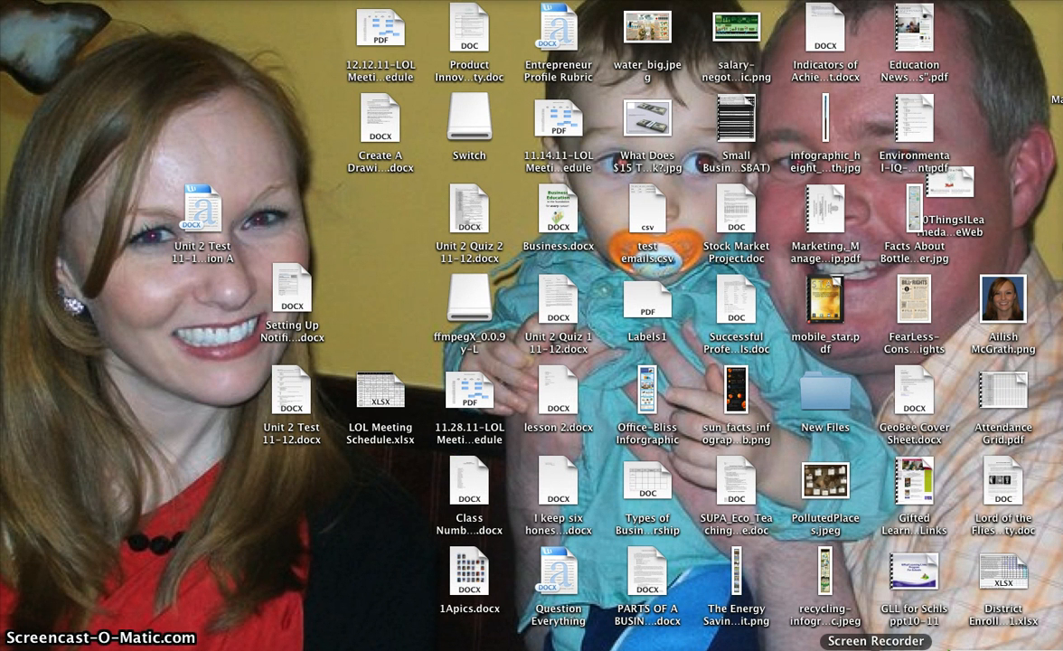
Step: Right-click the Screen Recorder Dock icon to show its Pause Recording and Quit menu
right_click(875, 646)
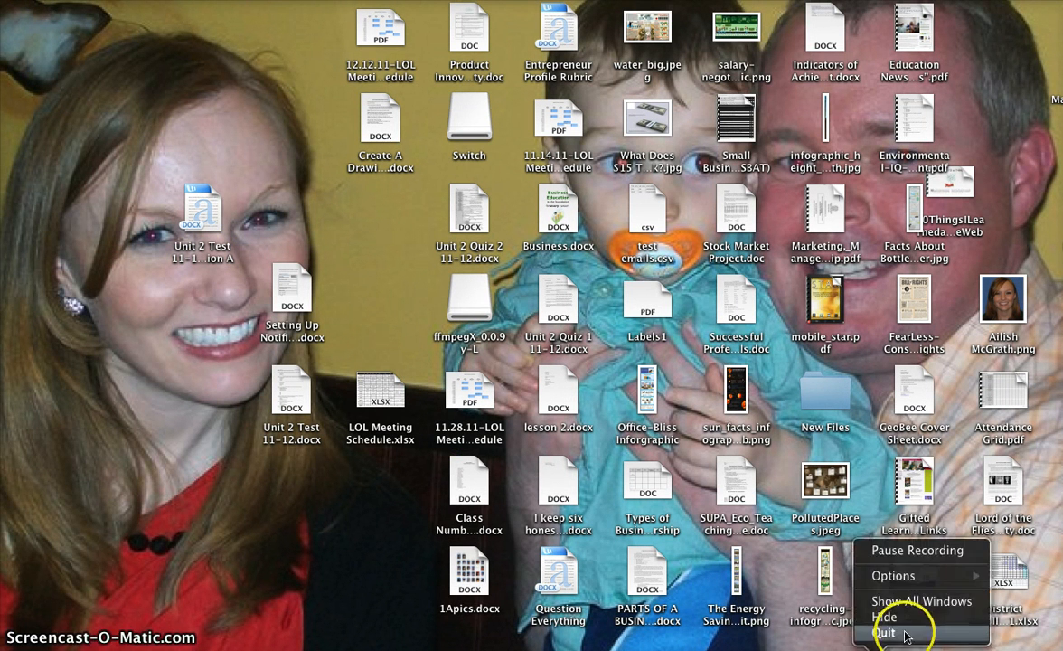